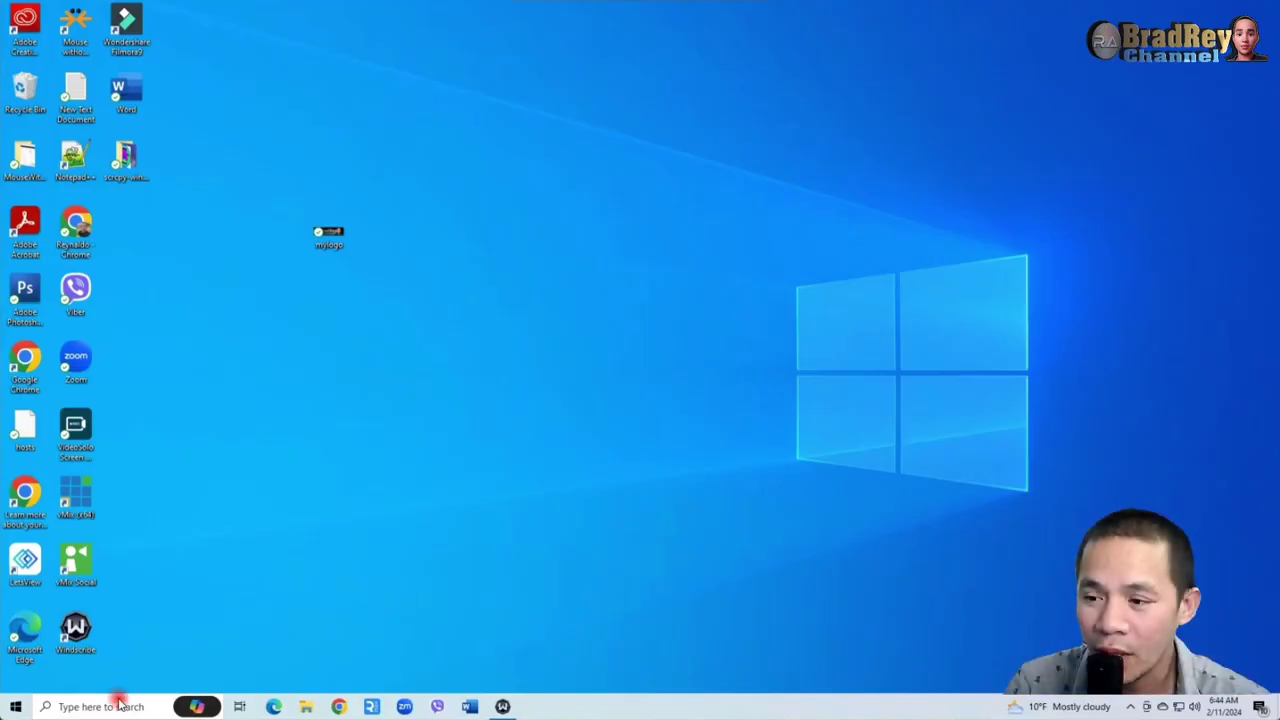
Open System Information with msinfo, check the BIOS Mode entry in the system summary, and close it
left_click(120, 703)
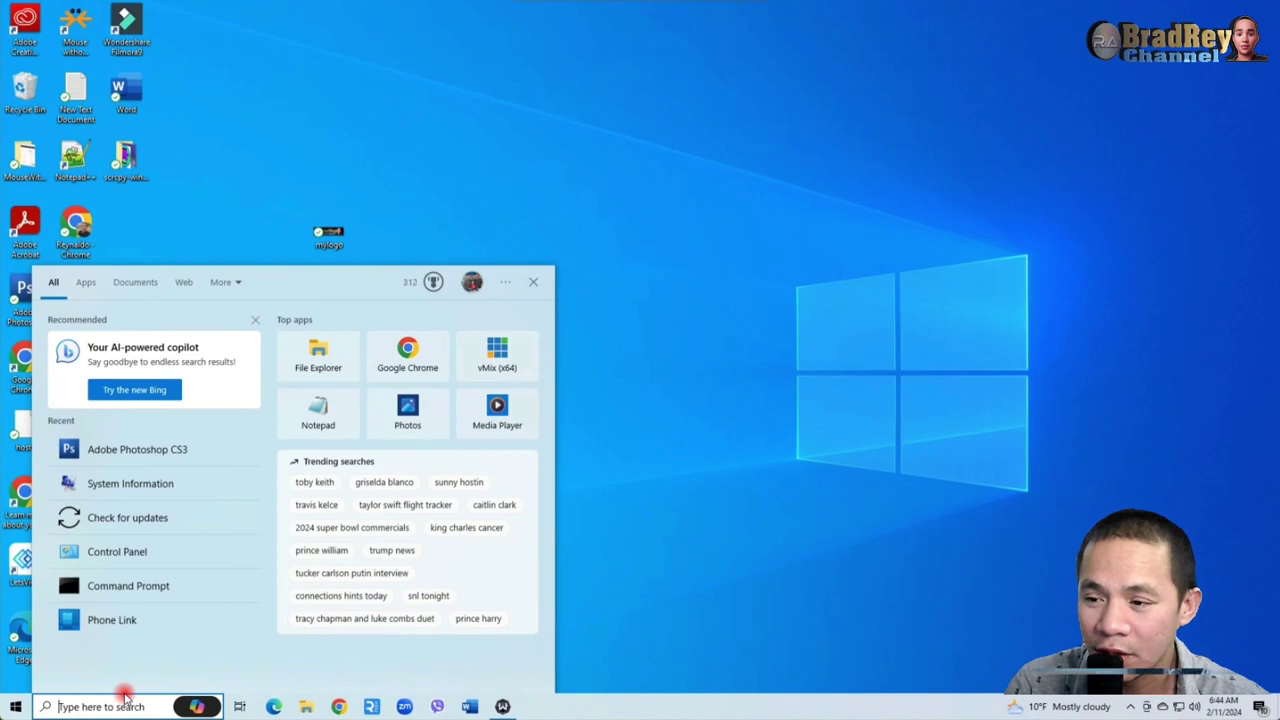
type("msinfo")
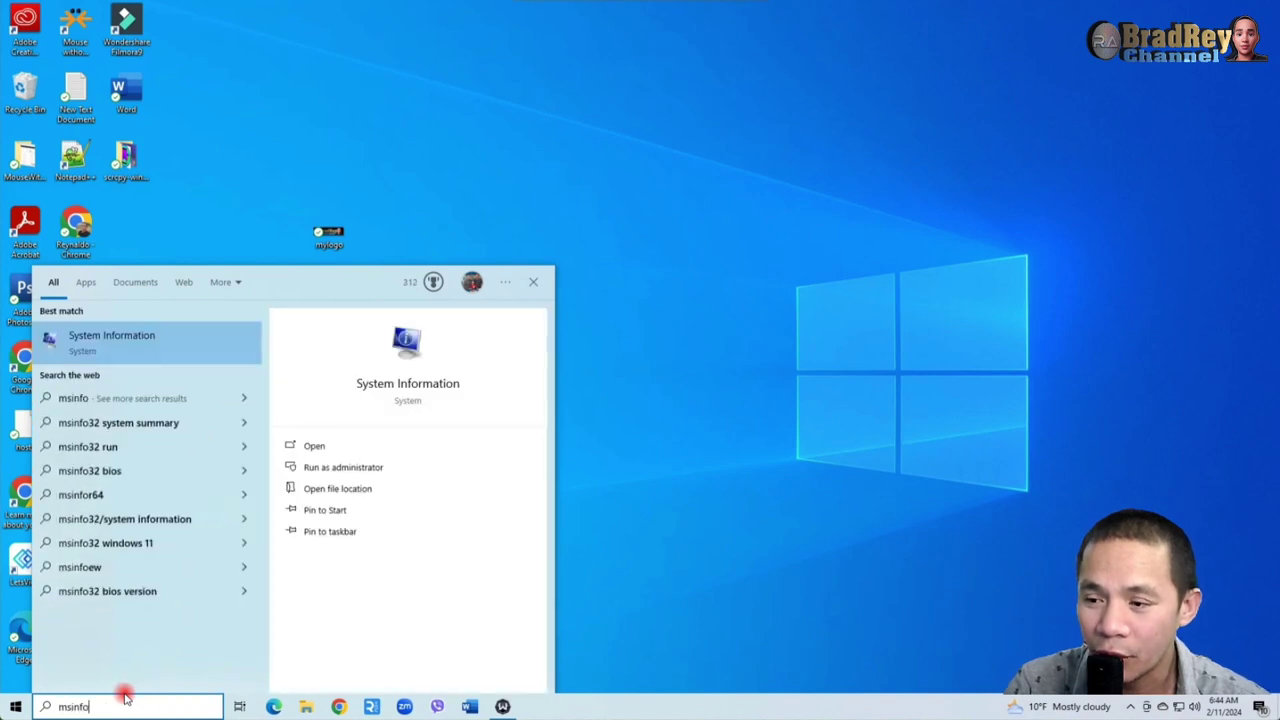
left_click(191, 348)
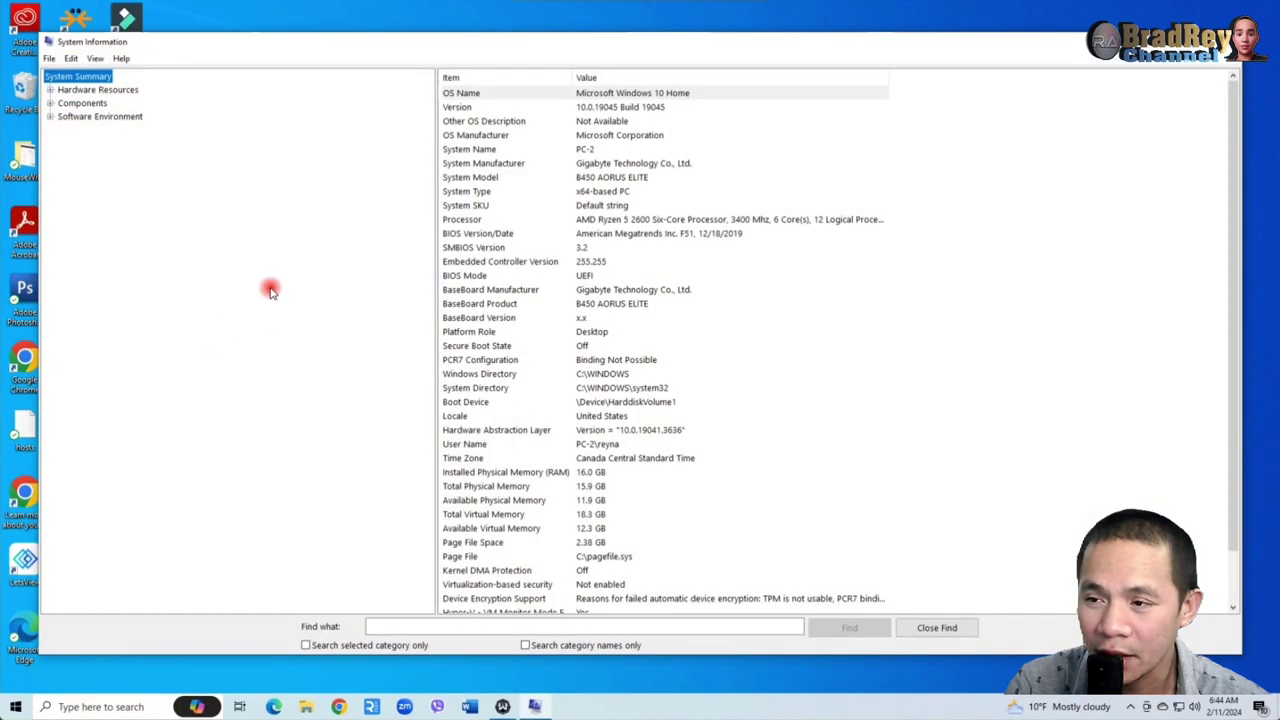
left_click(462, 278)
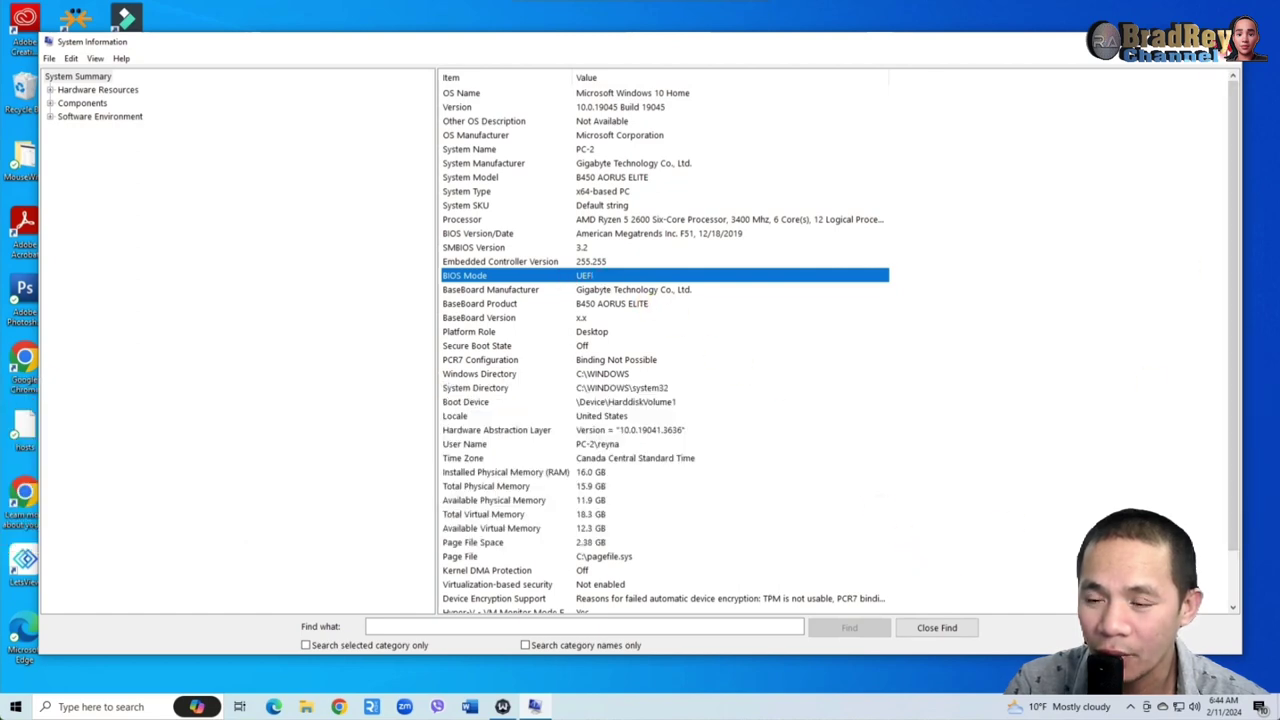
left_click(1224, 44)
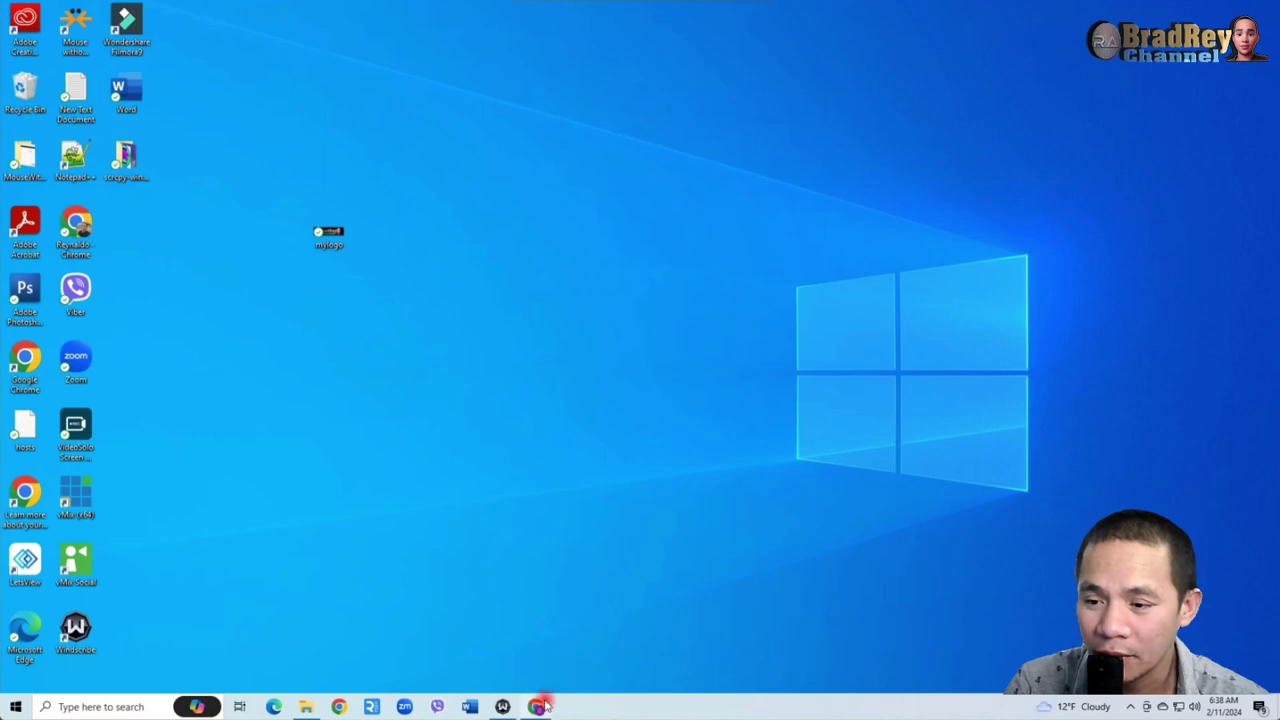
Switch to Chrome, show the downloaded HackBGRT-2.4.0.zip in its folder, and minimize the browser
left_click(540, 706)
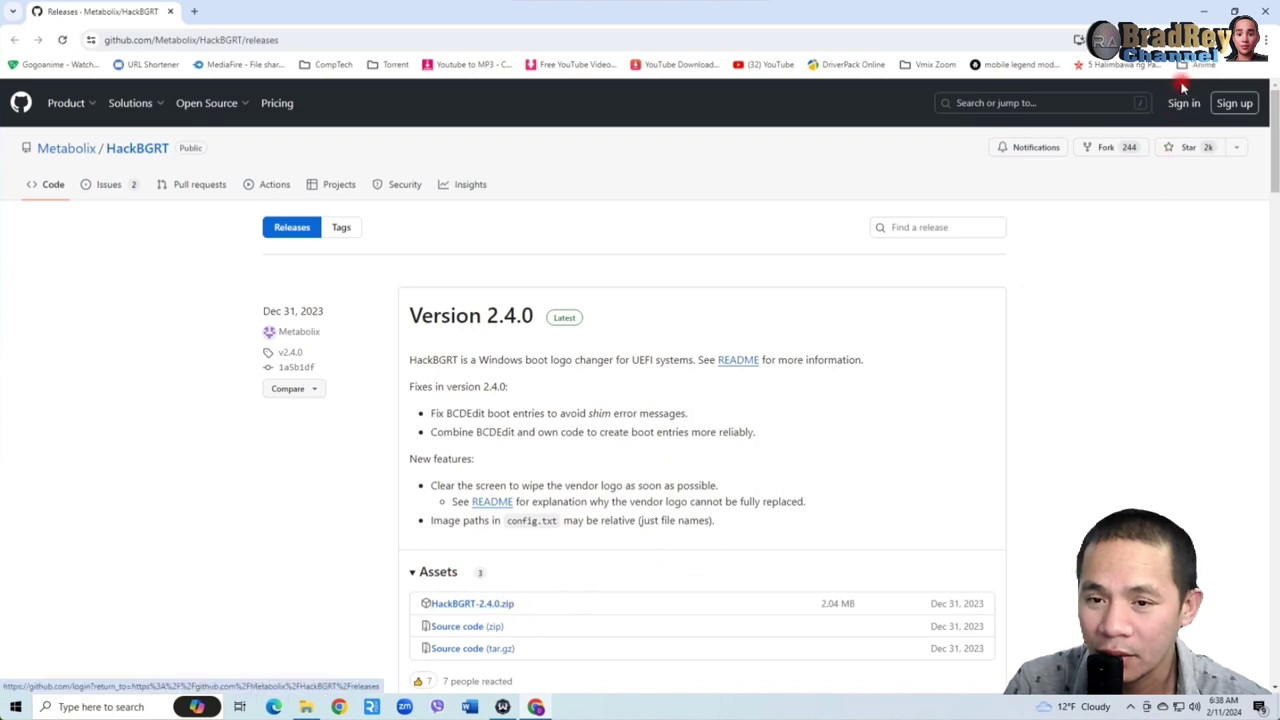
left_click(1188, 44)
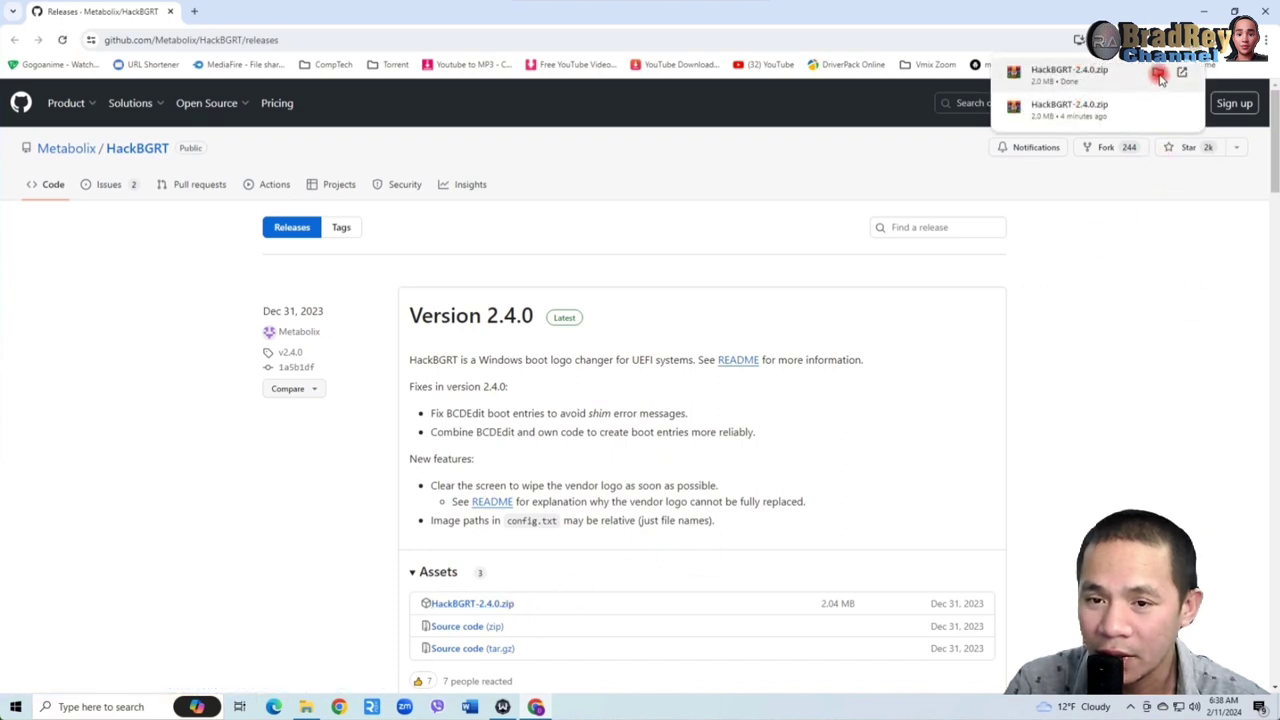
left_click(1158, 76)
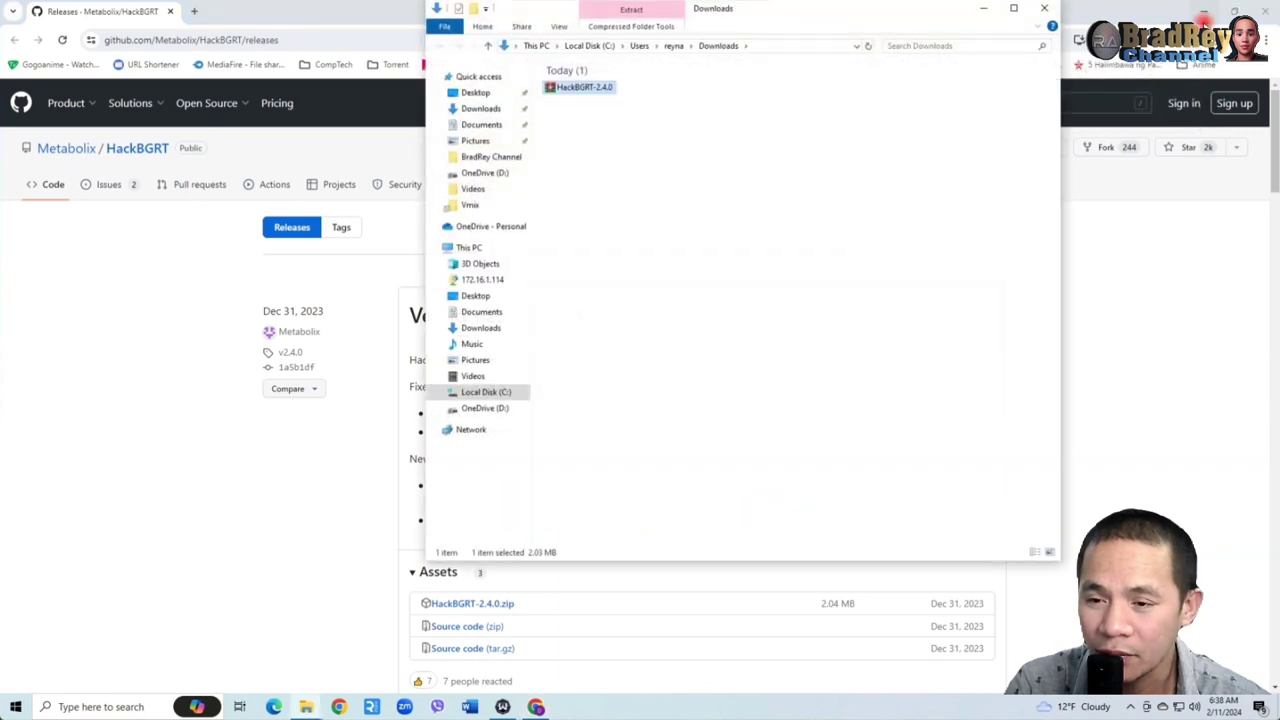
left_click(1204, 14)
left_click_drag(747, 17, 721, 79)
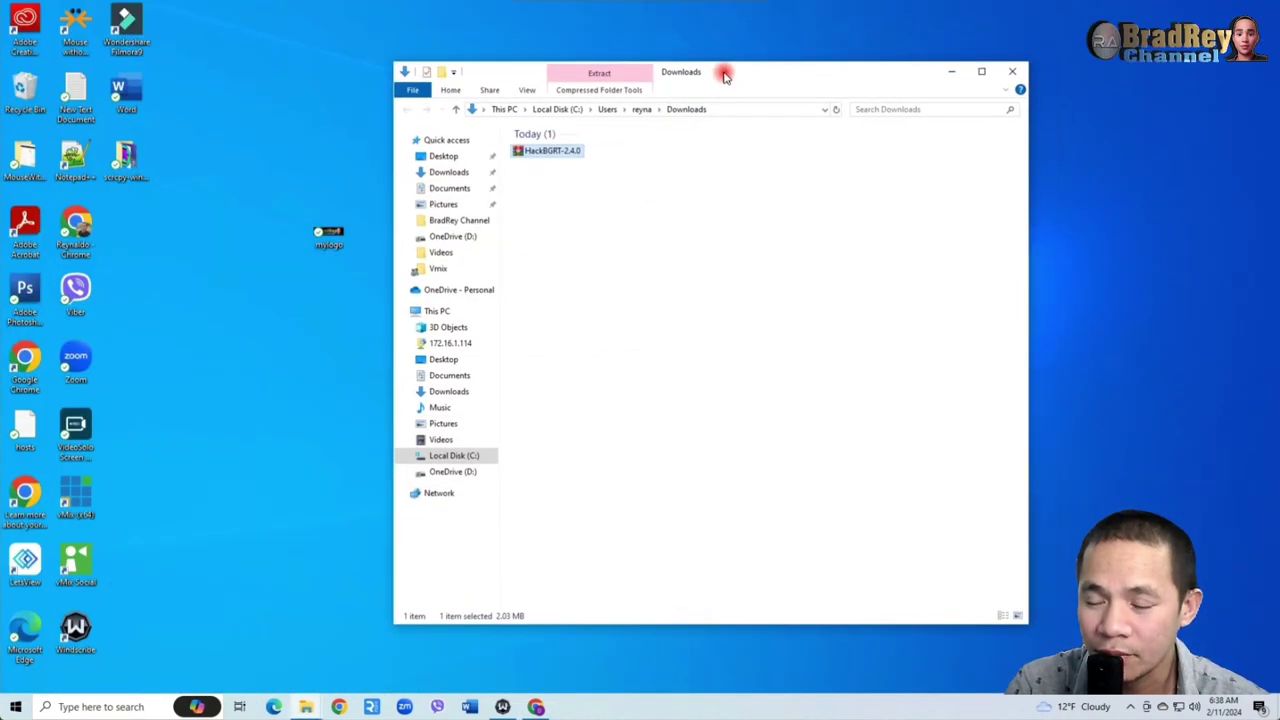
Extract the HackBGRT-2.4.0 archive directly into Downloads and open the extracted folder
right_click(562, 155)
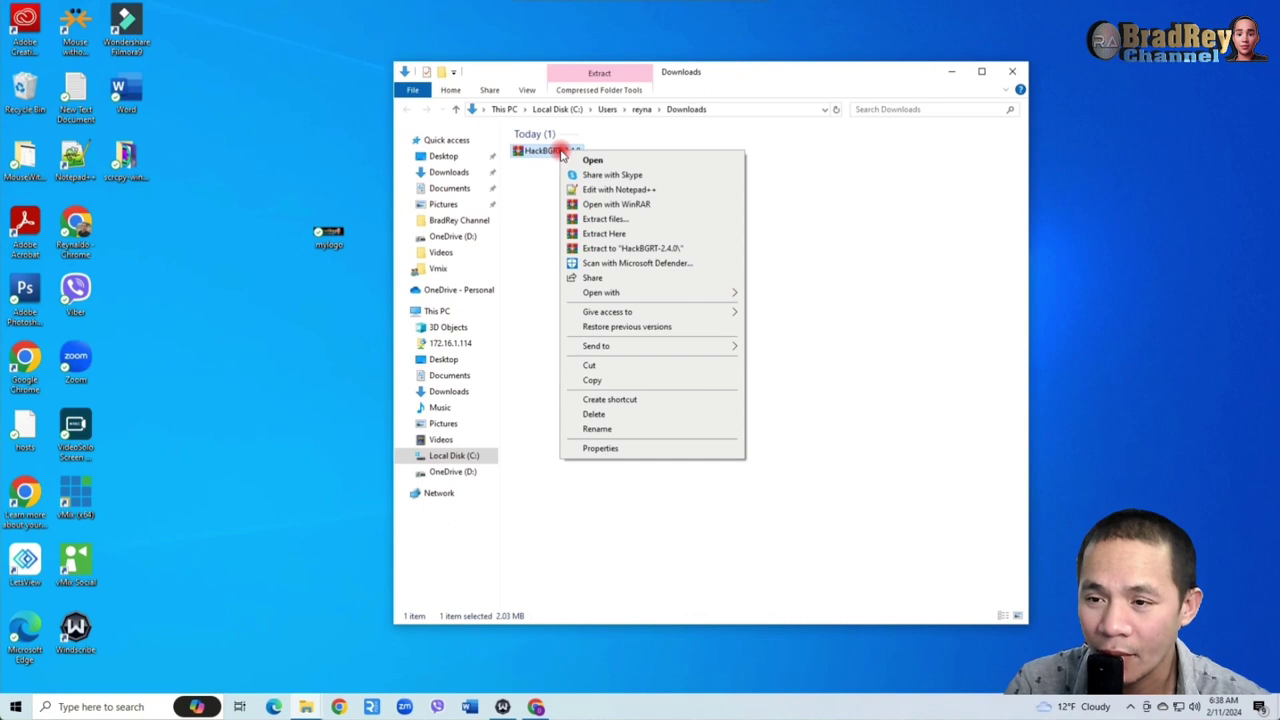
left_click(631, 234)
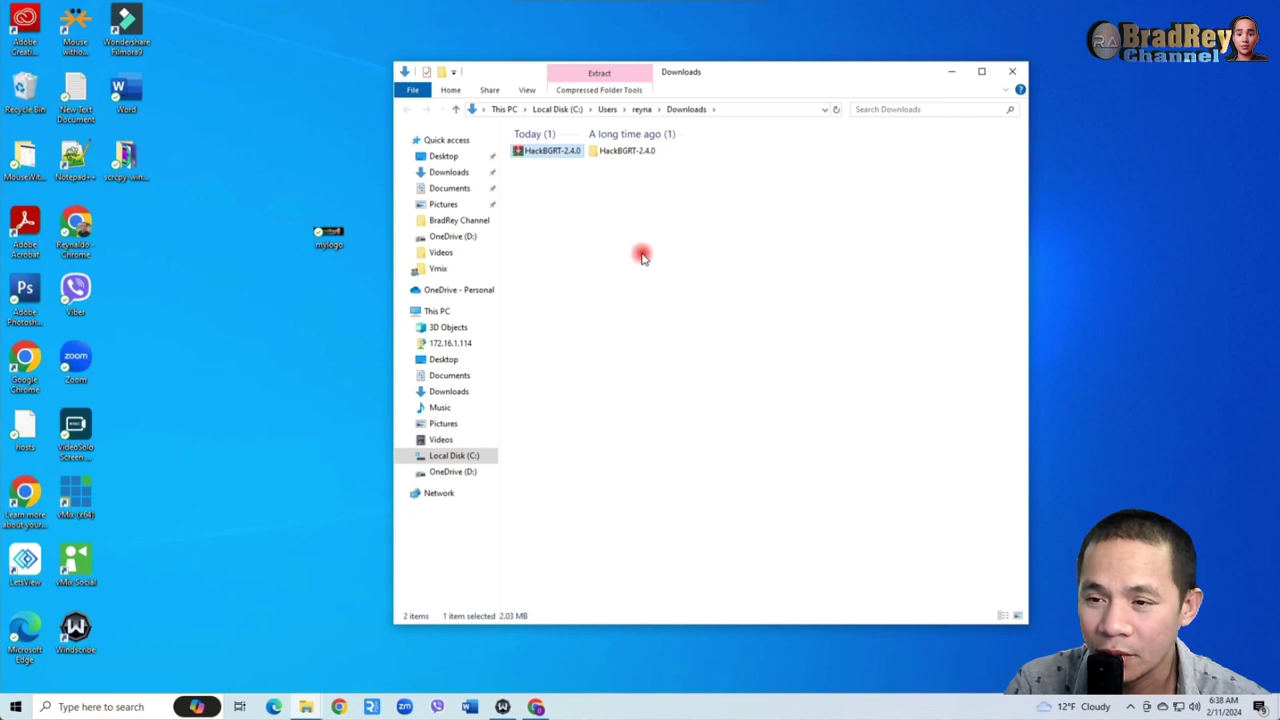
left_click(642, 257)
left_click(604, 155)
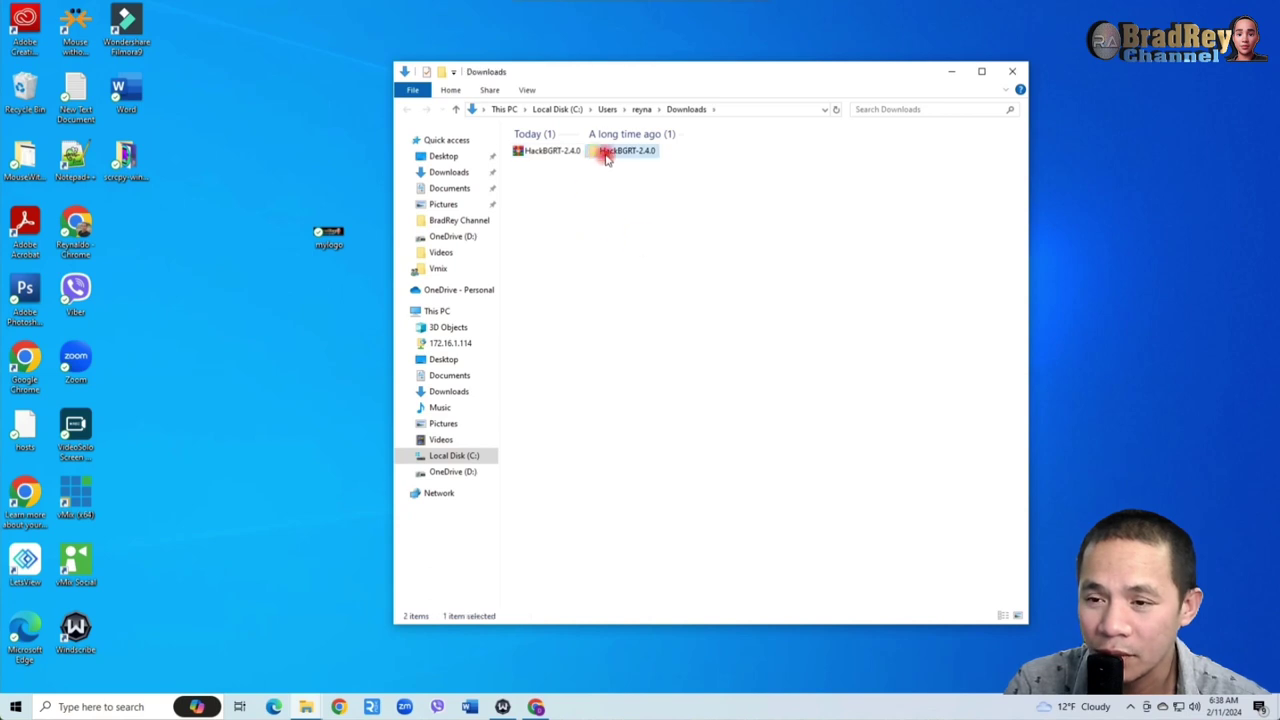
right_click(605, 158)
left_click(635, 164)
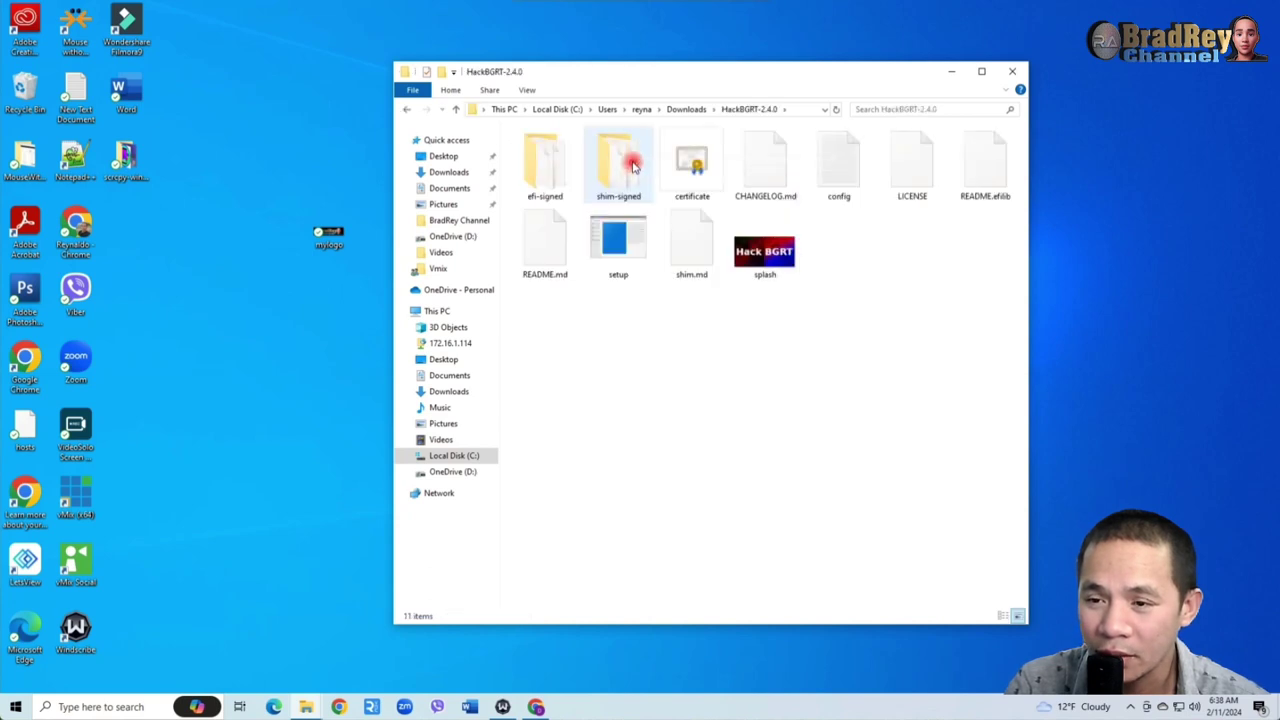
left_click_drag(655, 76, 634, 78)
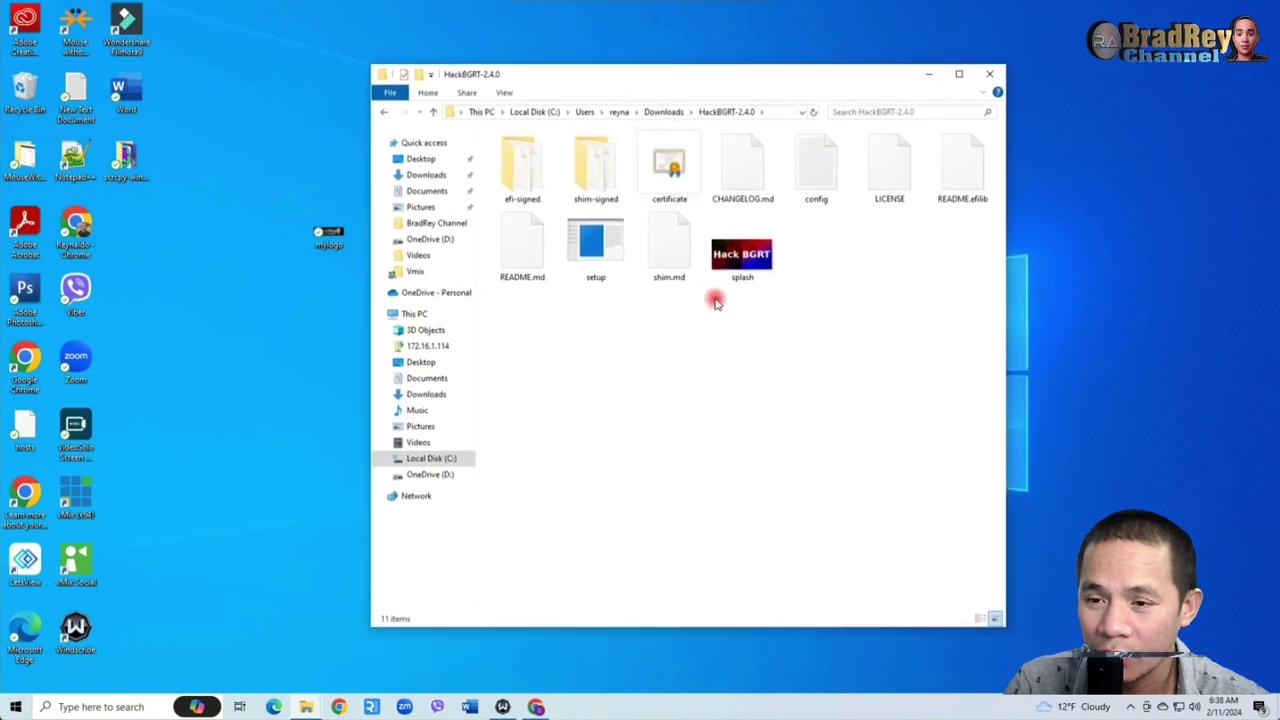
Locate the splash image in the HackBGRT-2.4.0 folder and preview the mylogo picture from the desktop
left_click(755, 270)
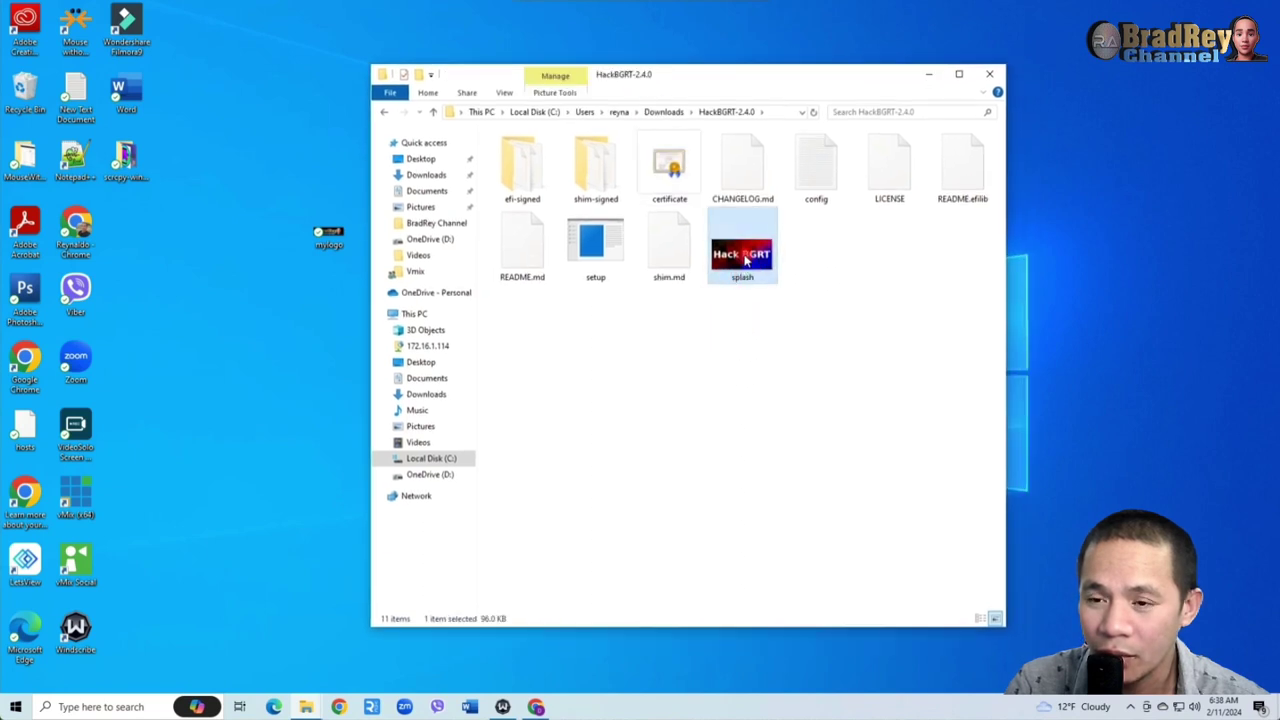
left_click_drag(745, 258, 328, 238)
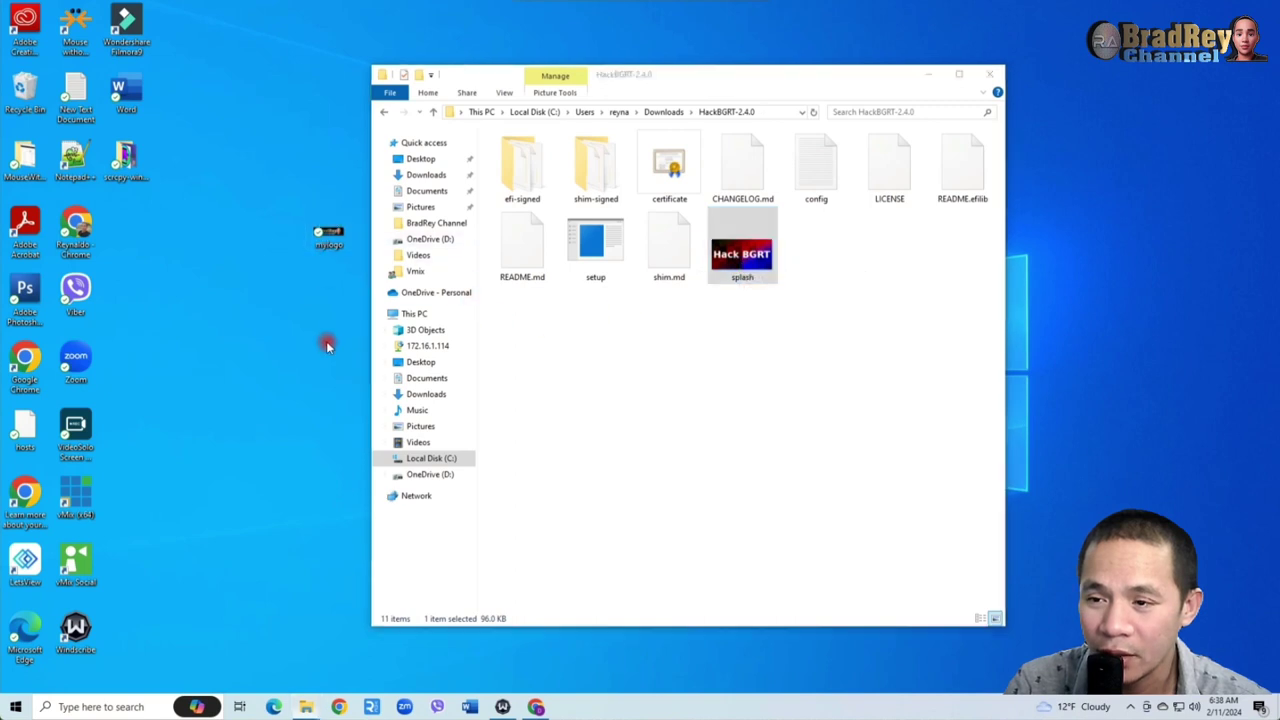
double_click(328, 236)
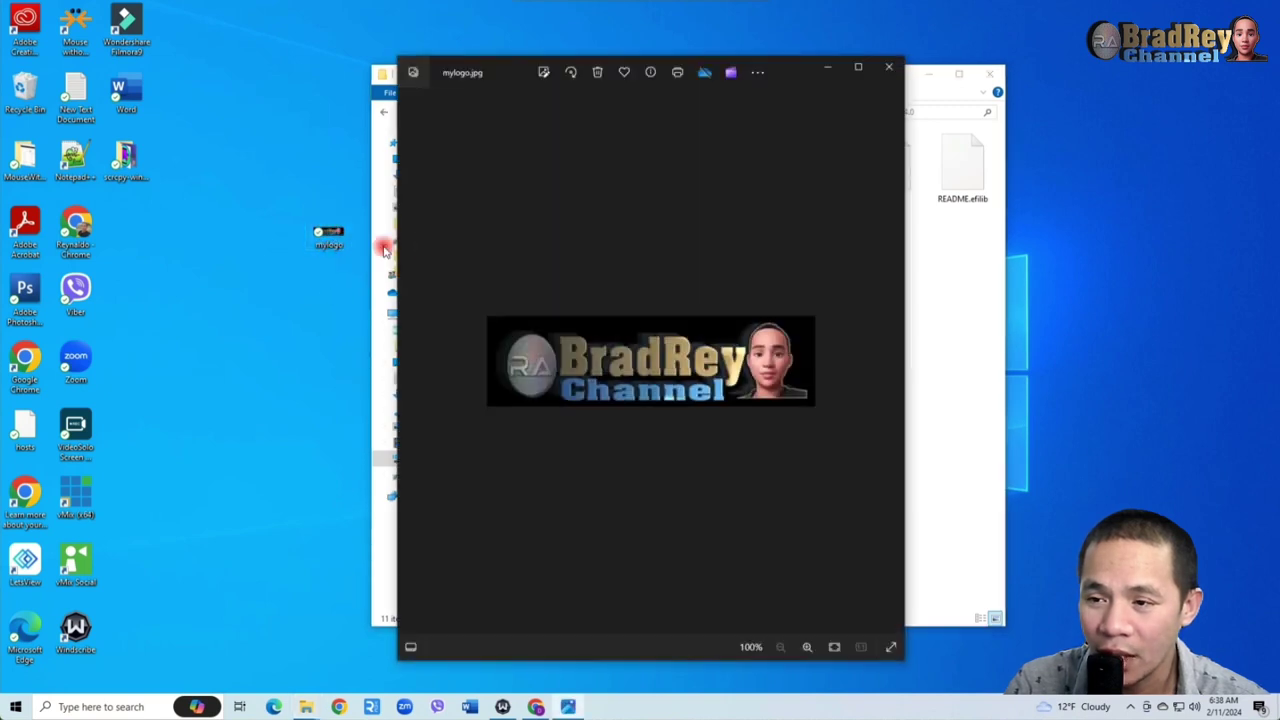
left_click(890, 73)
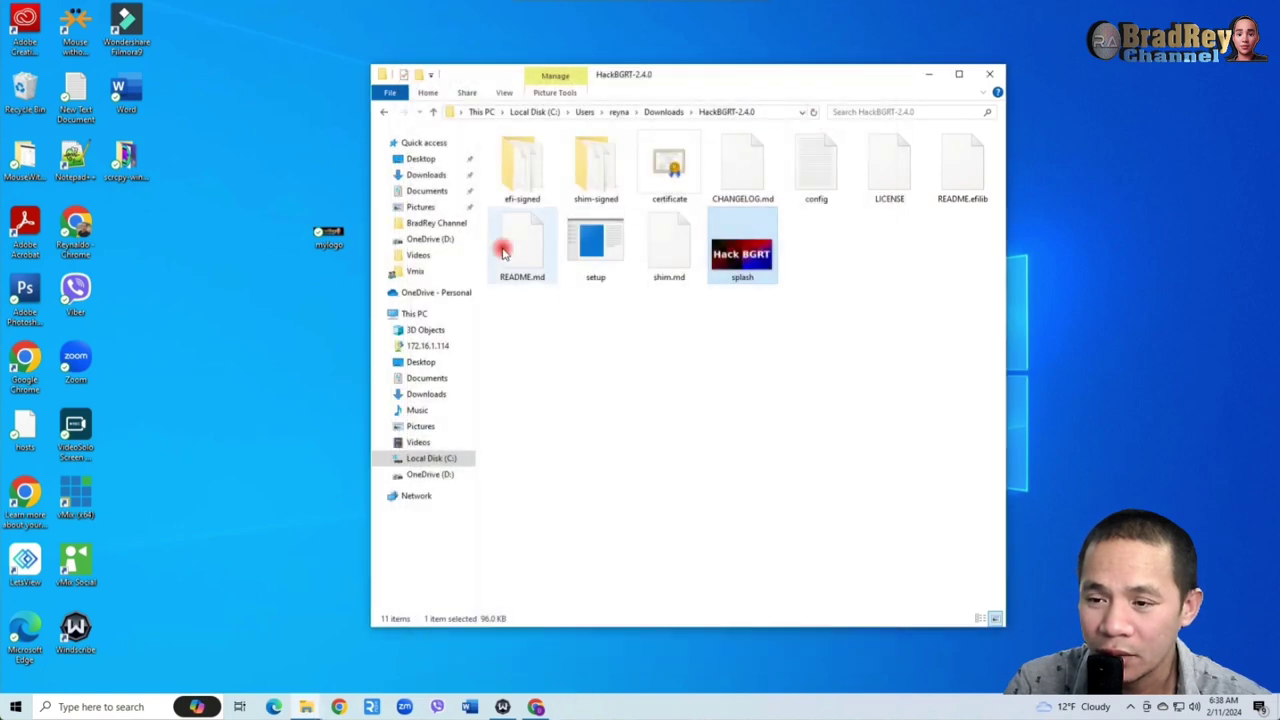
Compare the file types of the splash image and the desktop mylogo image in their properties
right_click(745, 268)
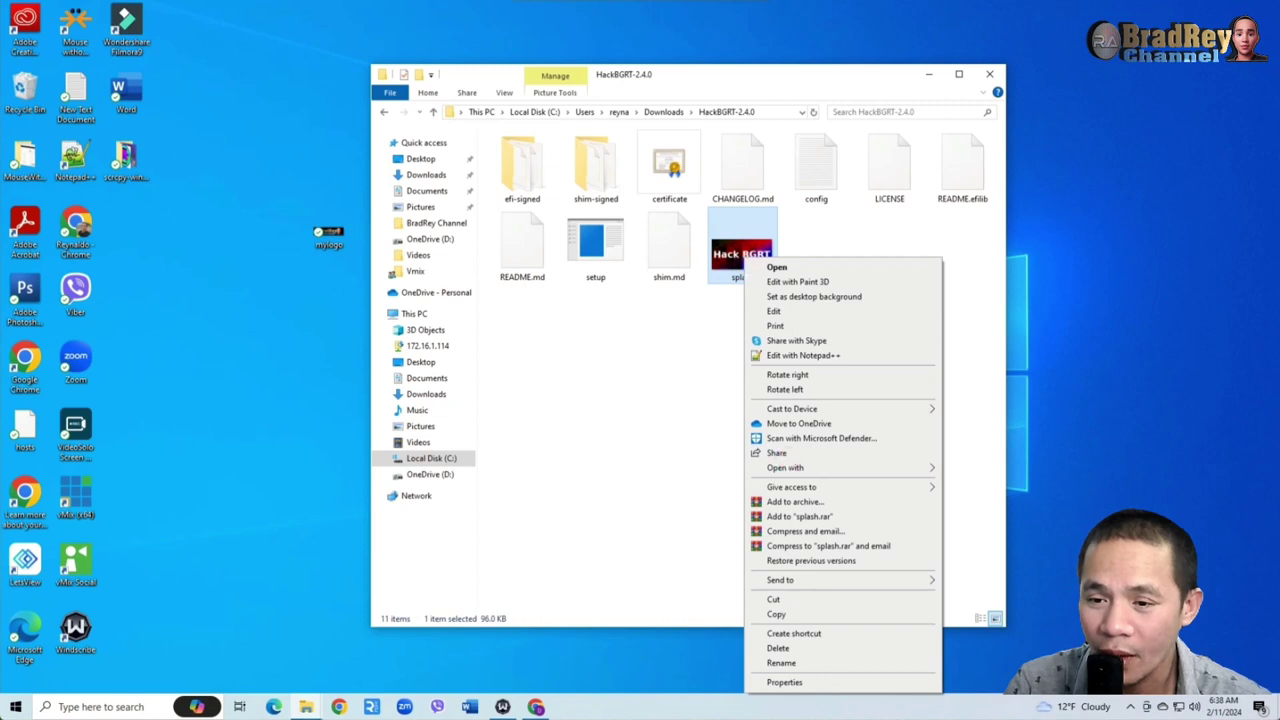
left_click(820, 682)
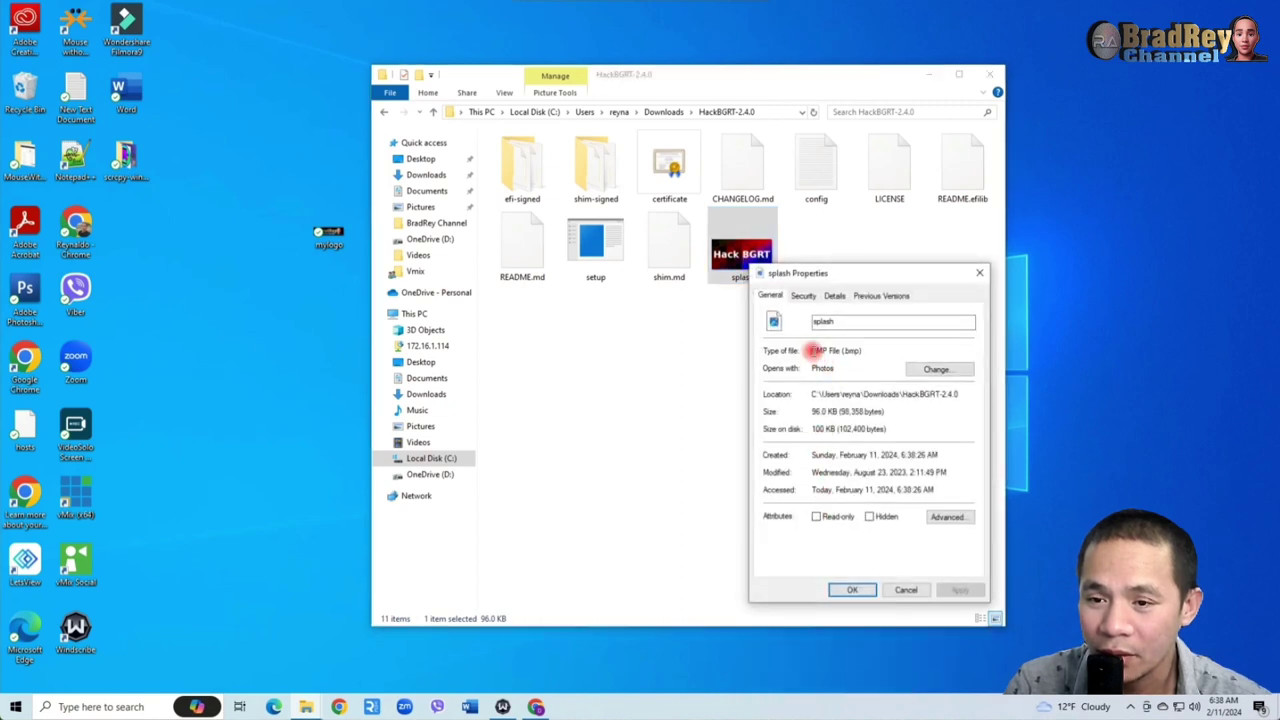
left_click_drag(813, 350, 894, 351)
left_click(328, 236)
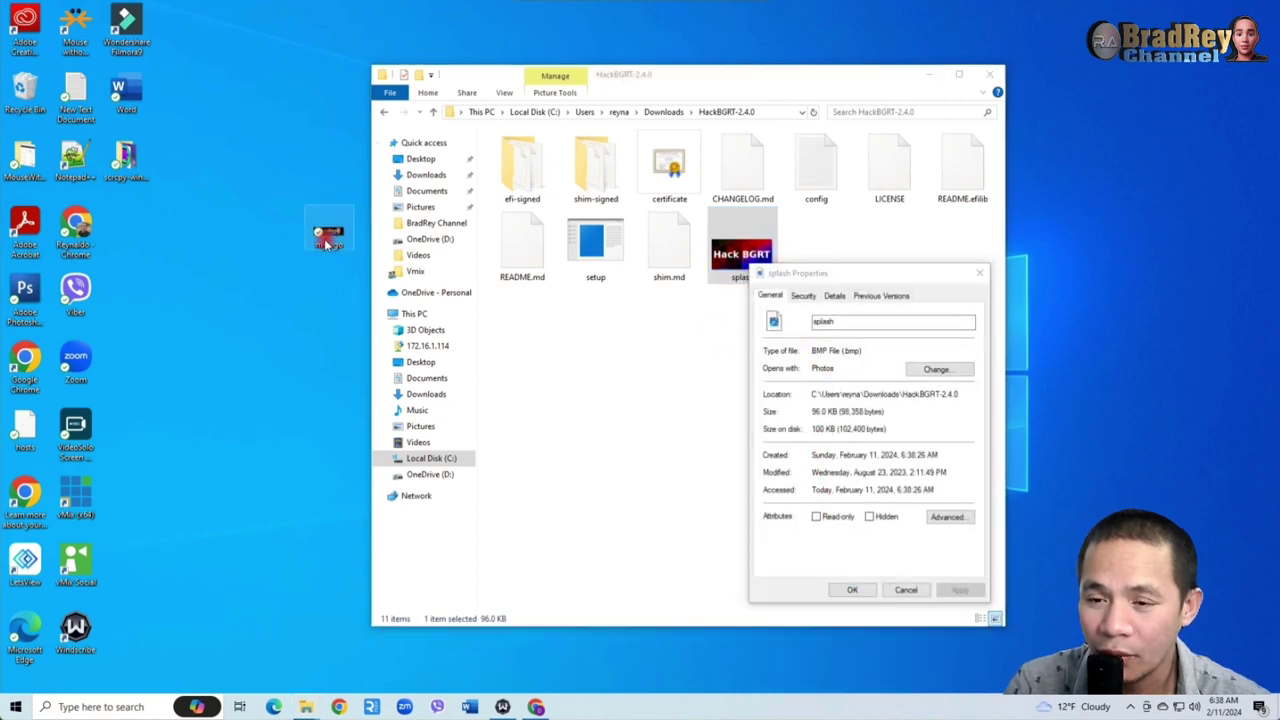
right_click(326, 238)
left_click(365, 684)
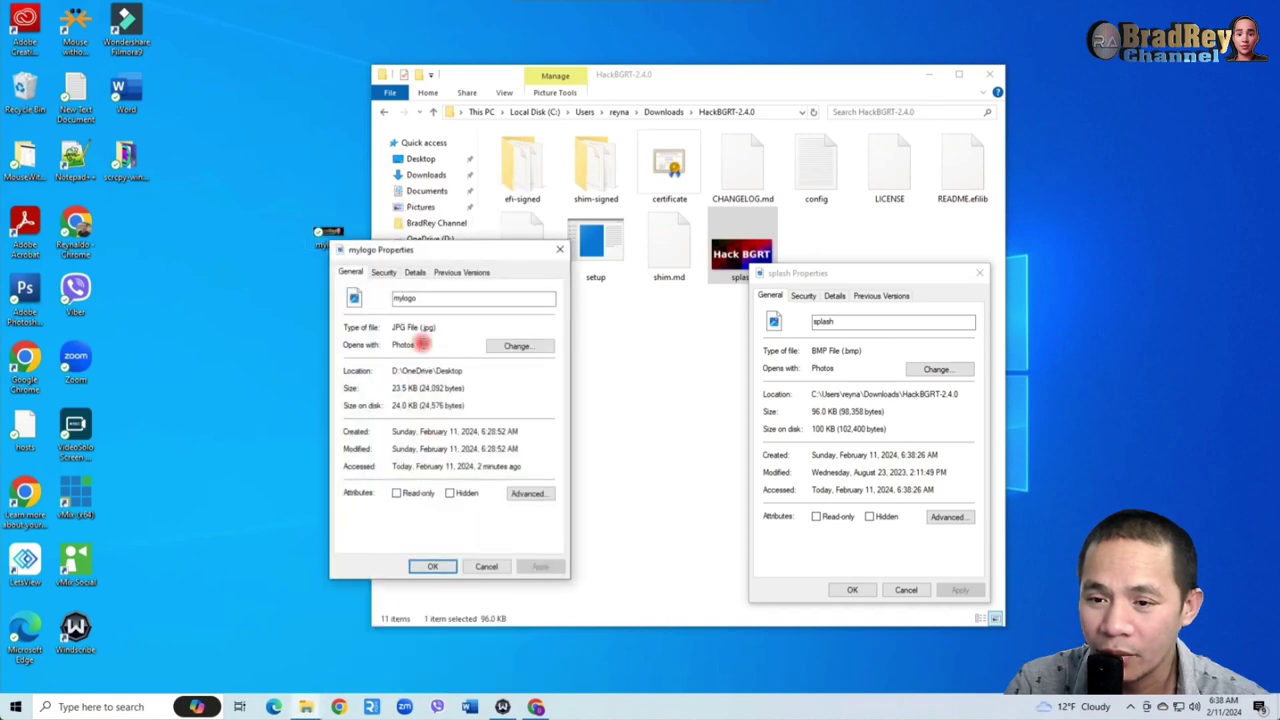
left_click_drag(396, 327, 466, 334)
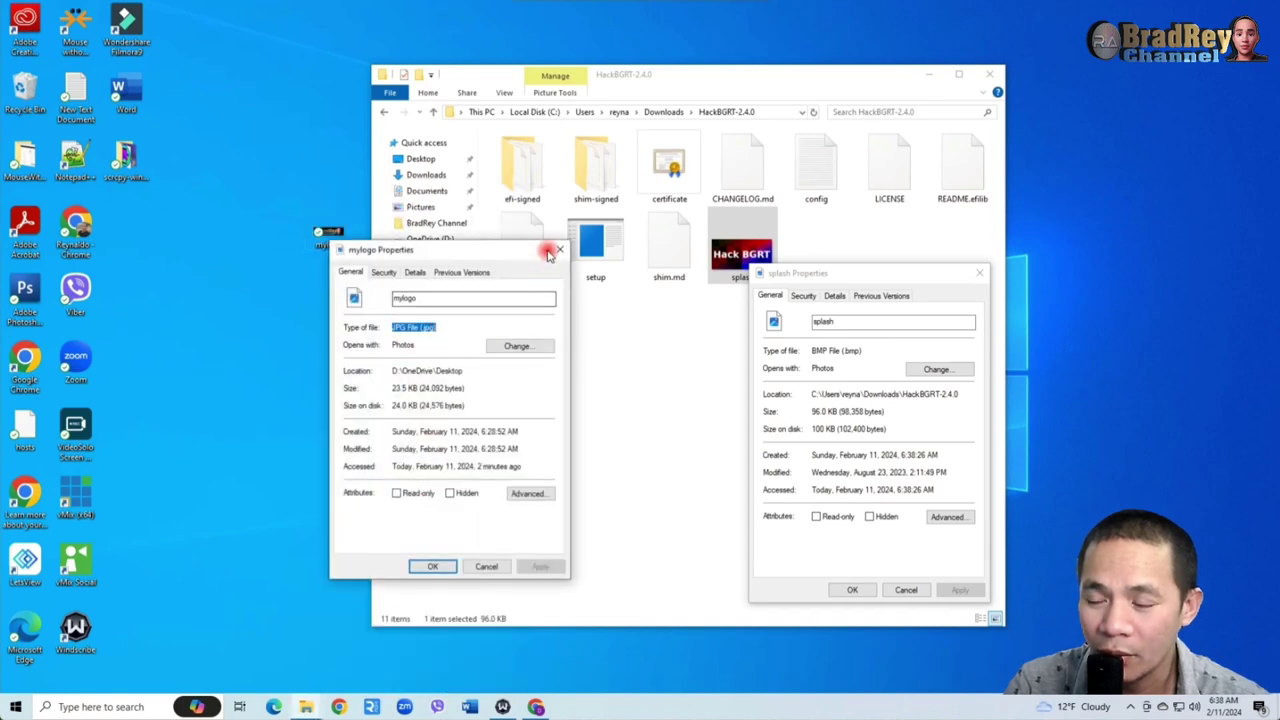
left_click(559, 249)
Open the desktop mylogo image for editing in Paint
left_click(335, 236)
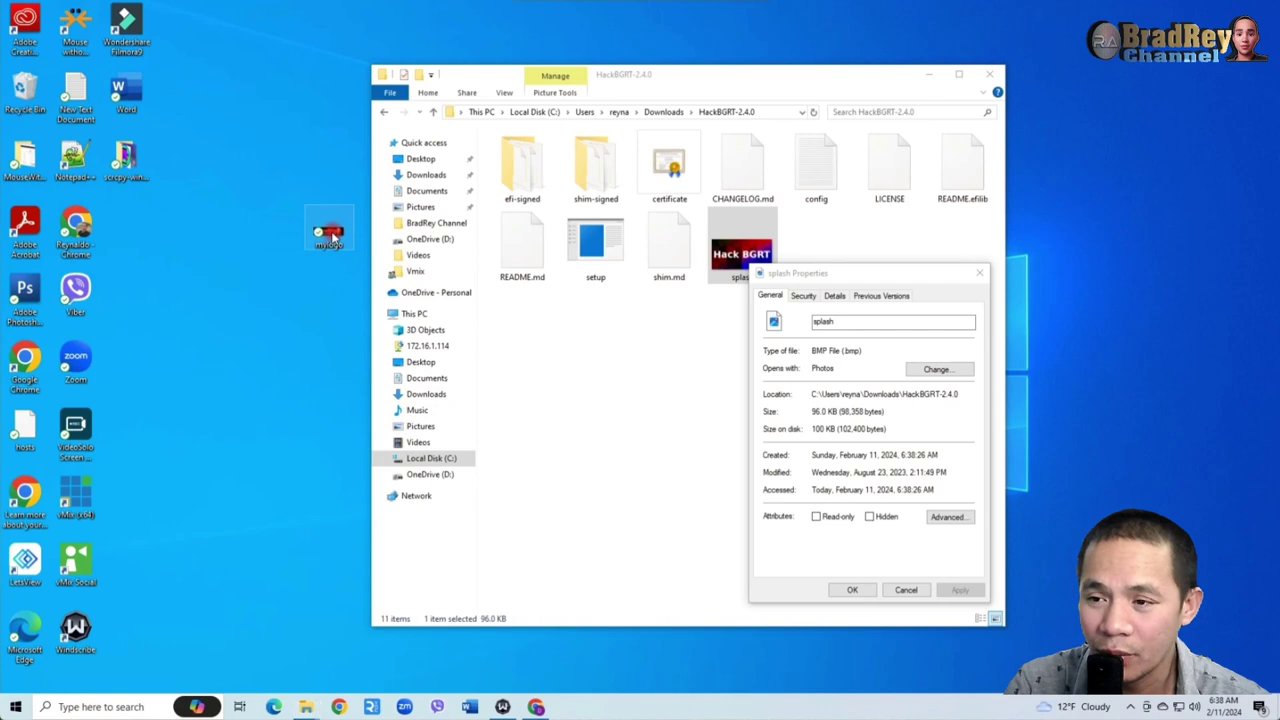
right_click(335, 236)
left_click(358, 233)
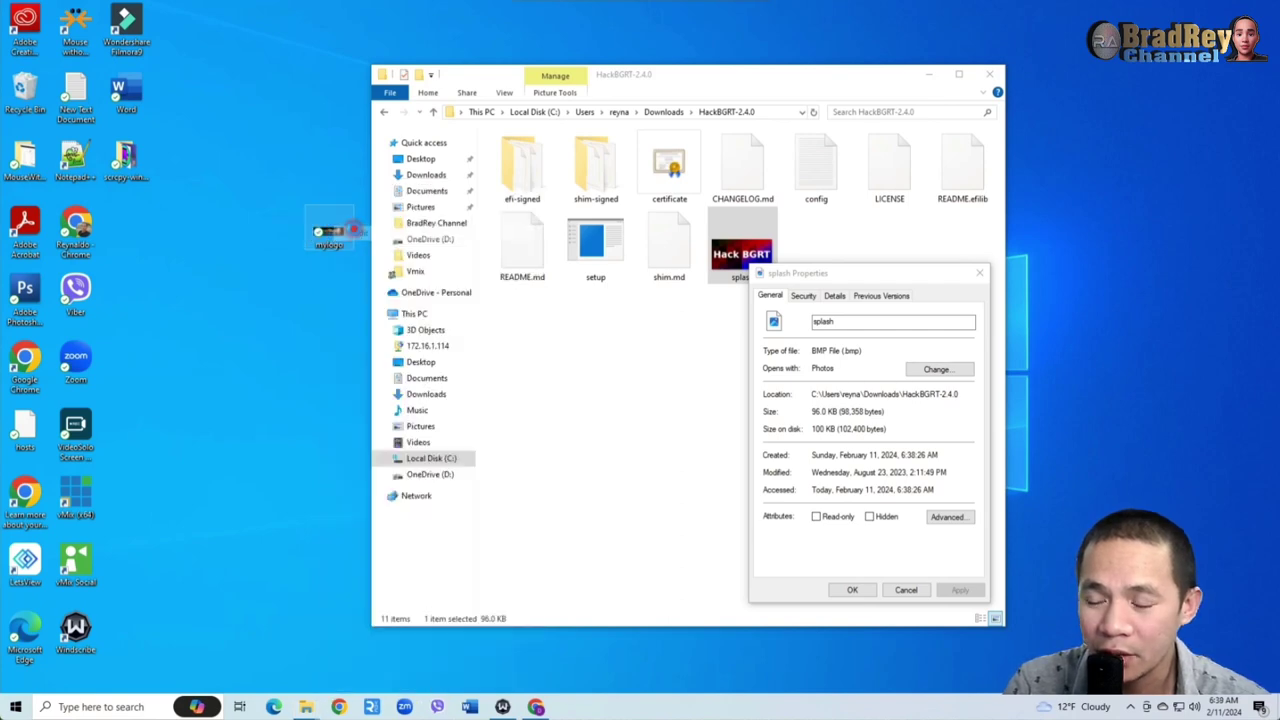
left_click_drag(855, 100, 566, 86)
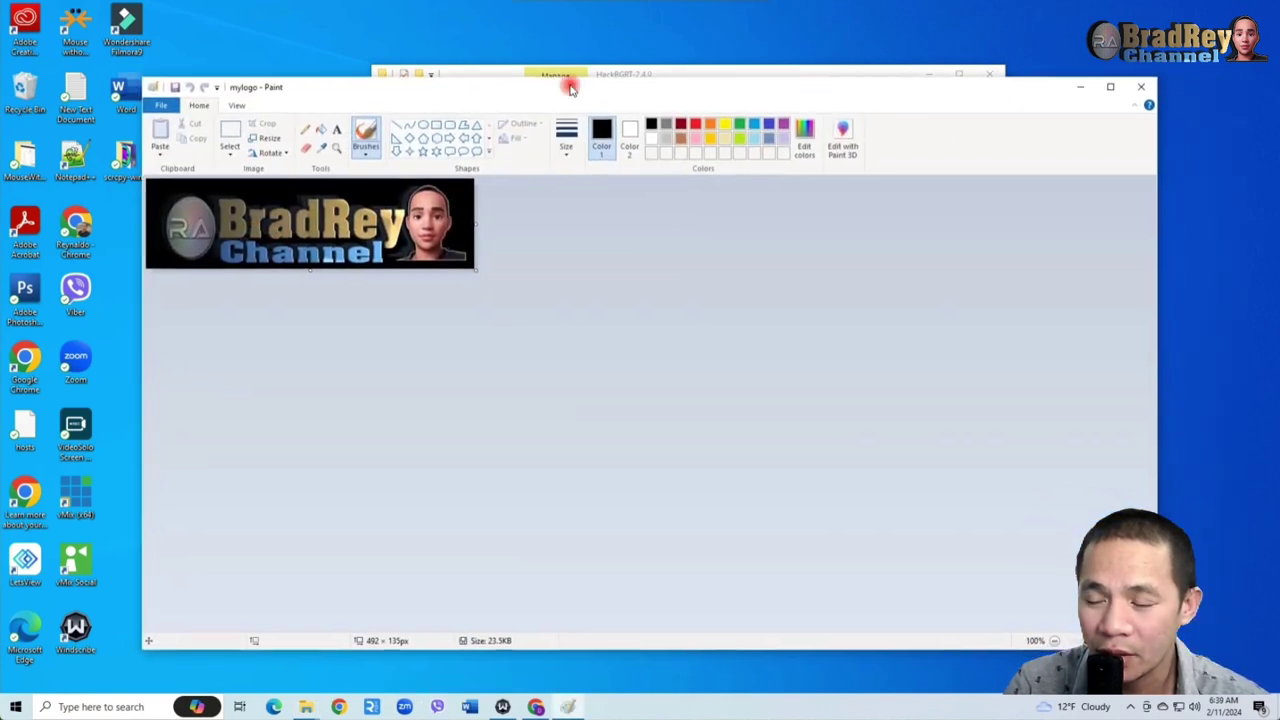
Start saving the logo as a new file with the type set to 256 Color Bitmap
left_click(165, 106)
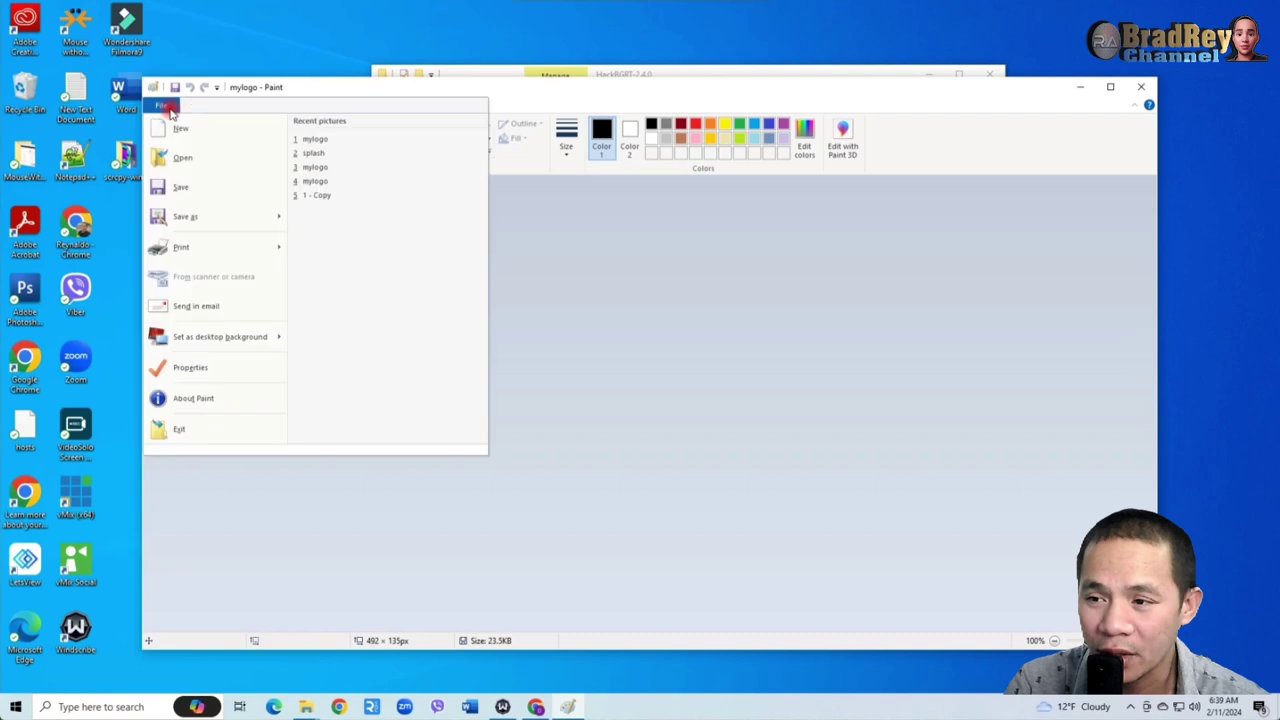
left_click(207, 219)
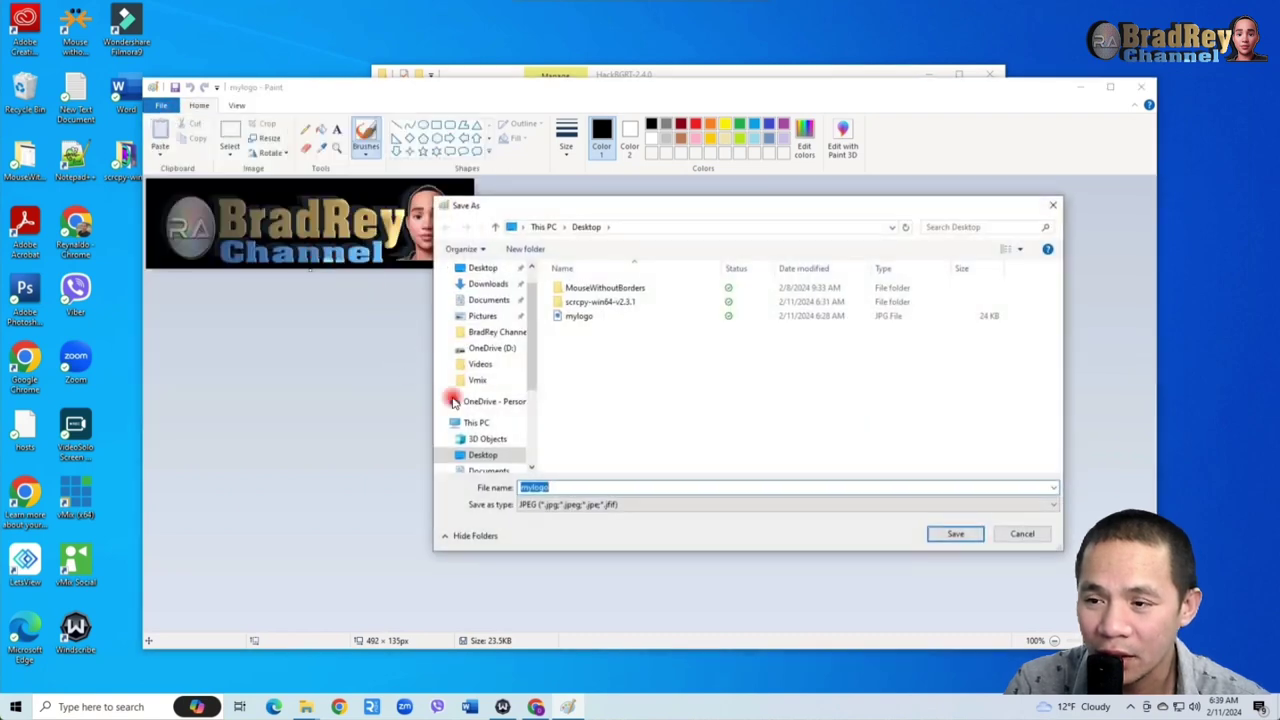
left_click(558, 506)
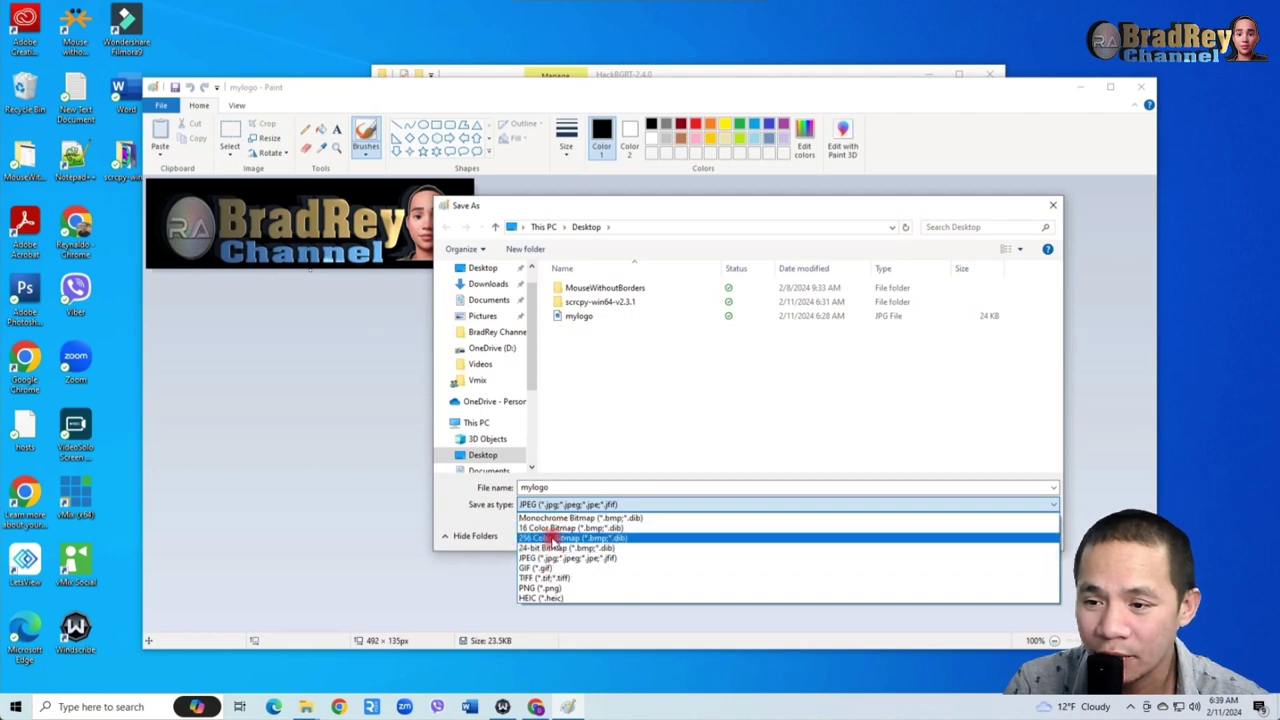
left_click(598, 537)
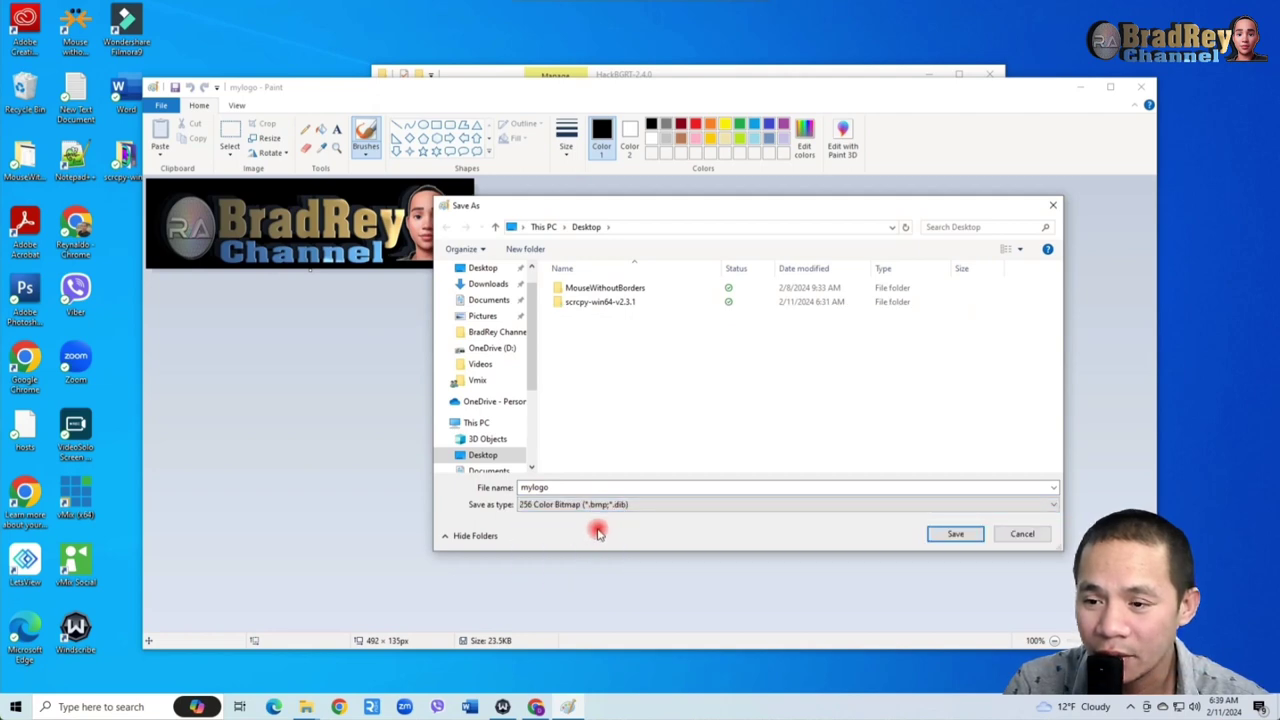
Copy the splash image's file name in the HackBGRT-2.4.0 folder and use it as the file name for the logo bitmap
double_click(540, 487)
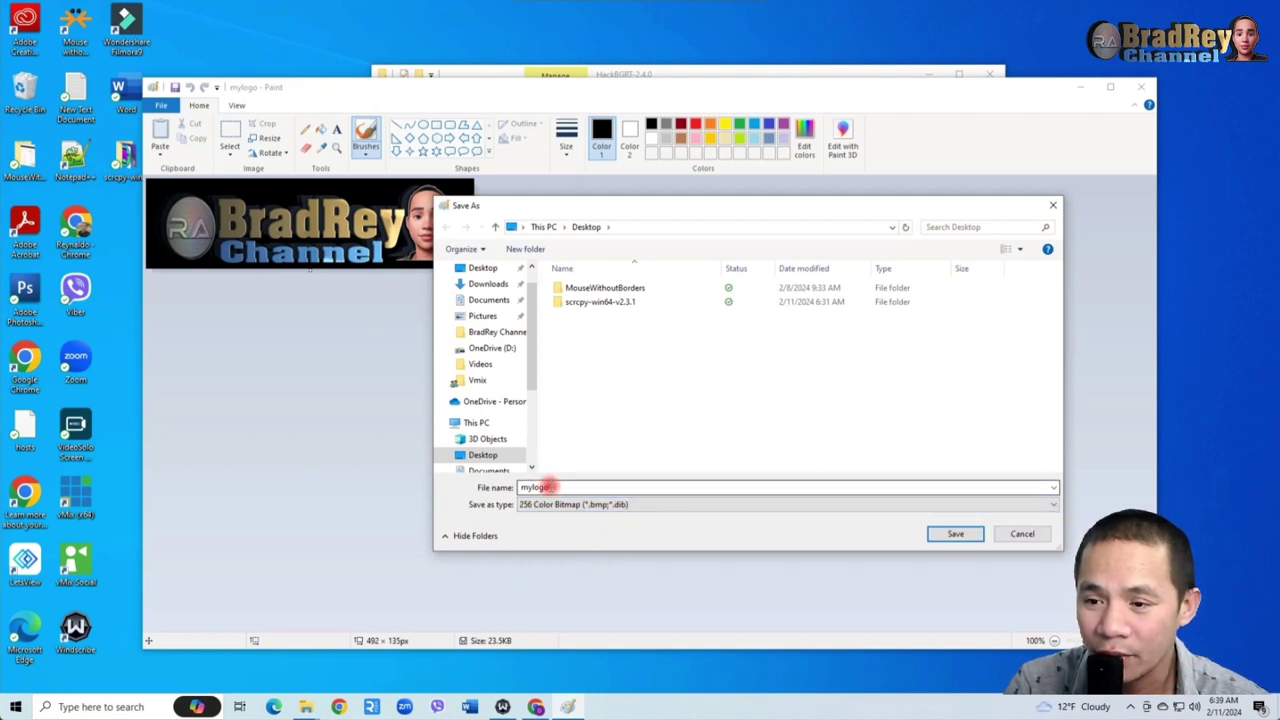
left_click(806, 74)
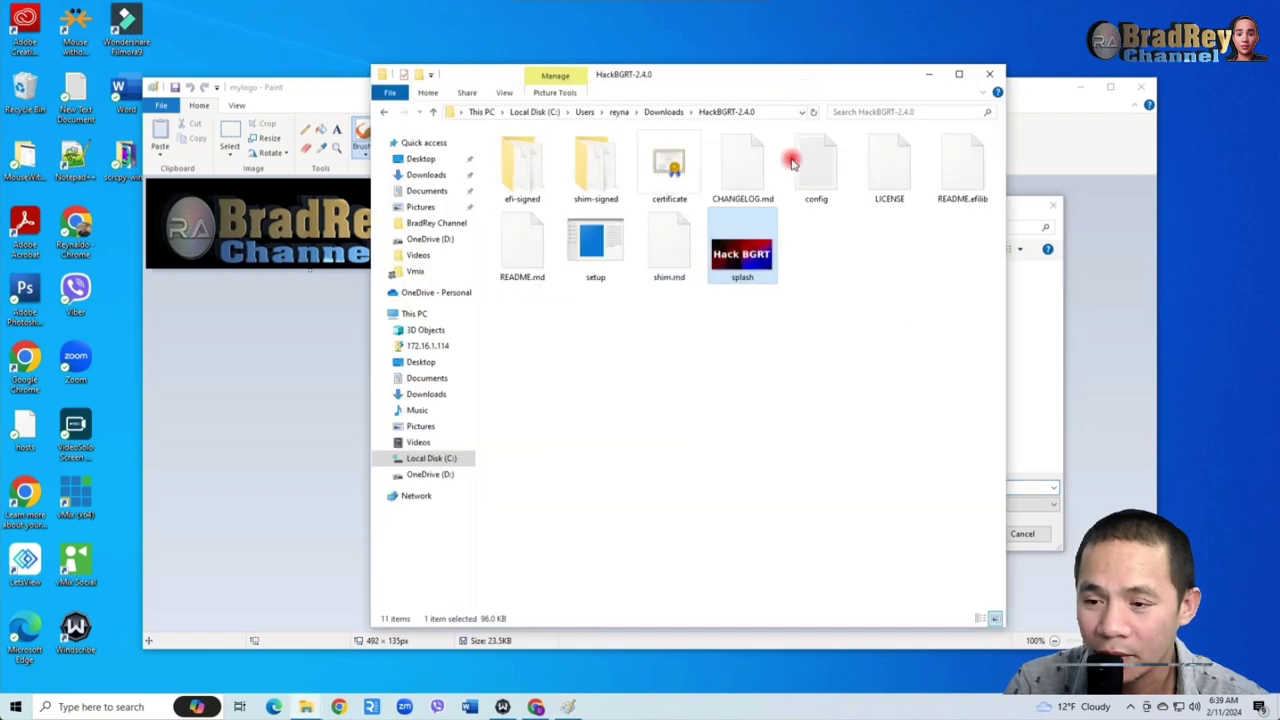
right_click(746, 278)
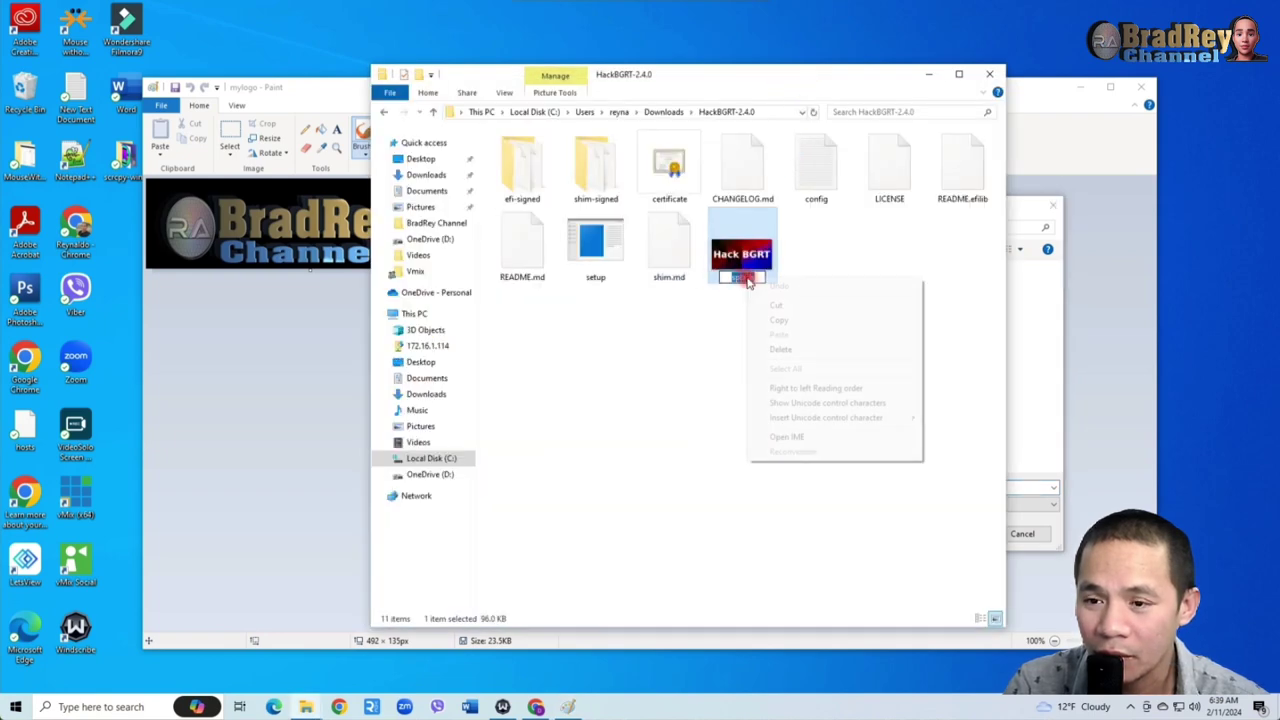
left_click(771, 317)
left_click(749, 360)
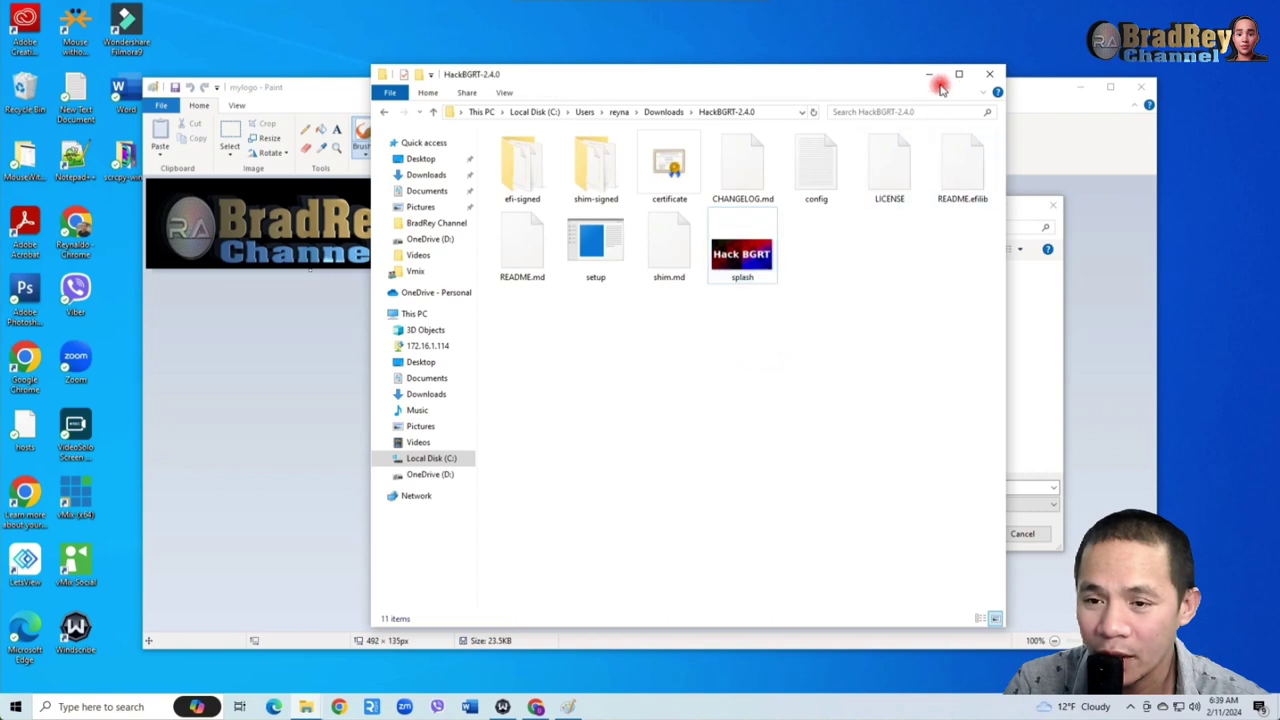
left_click(1045, 312)
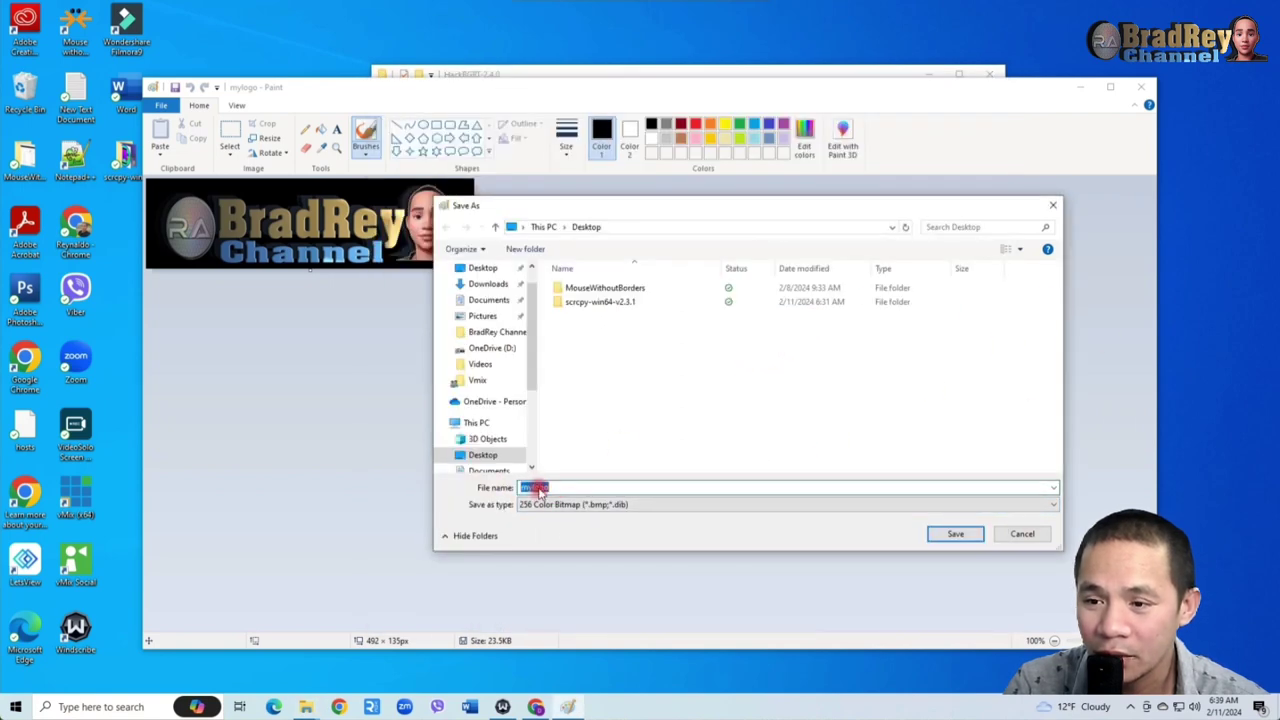
right_click(537, 488)
left_click(560, 550)
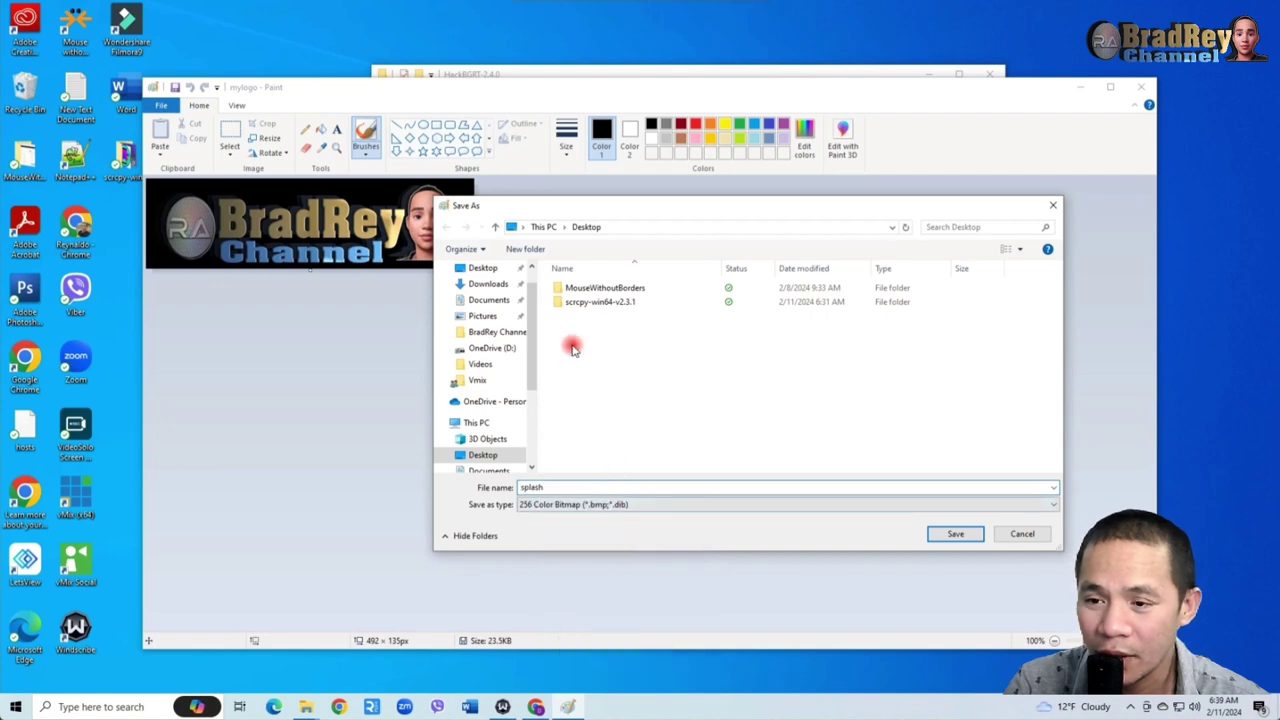
Save the splash bitmap to the Desktop, accepting the reduced color quality, and close Paint
scroll(484, 300, "up", 1)
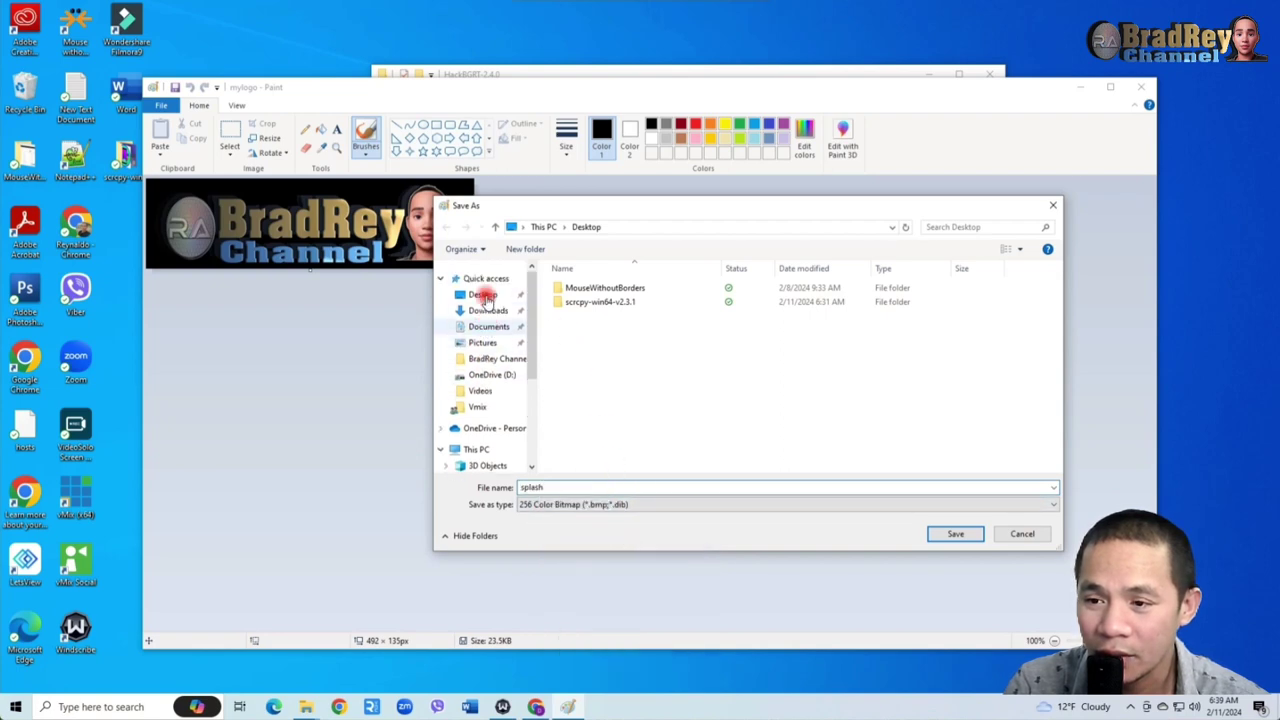
left_click(485, 296)
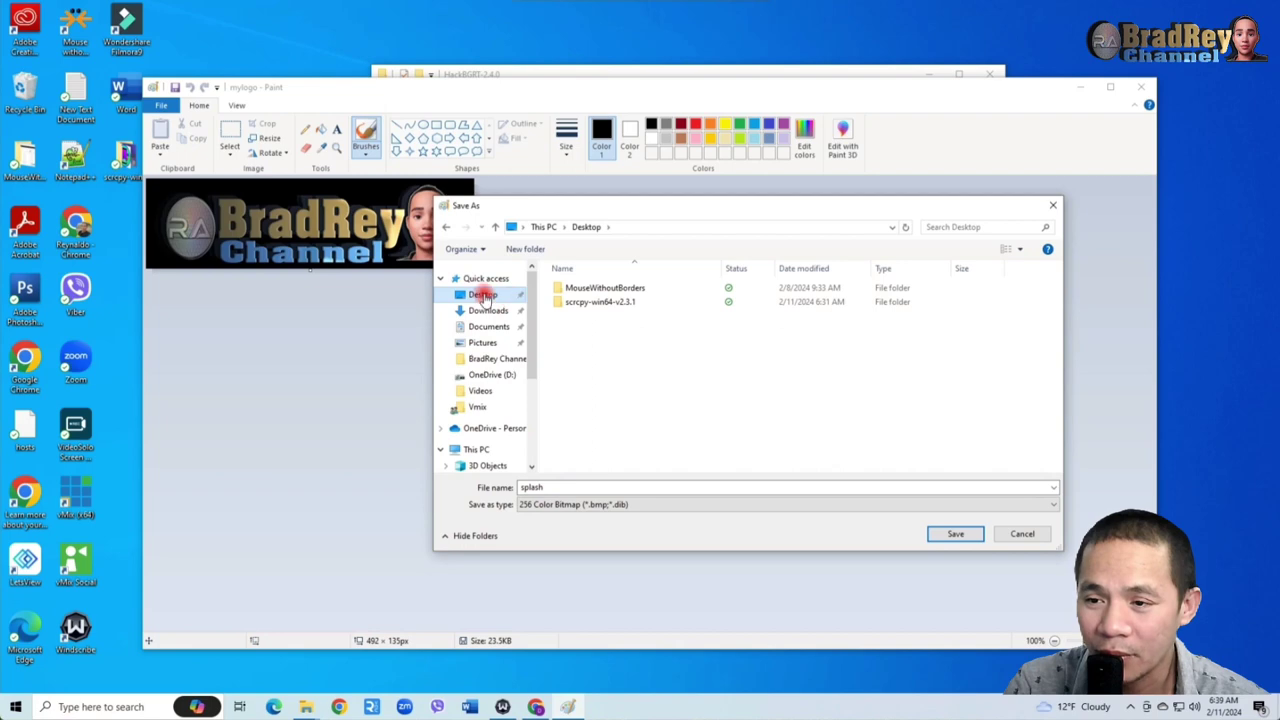
left_click(962, 536)
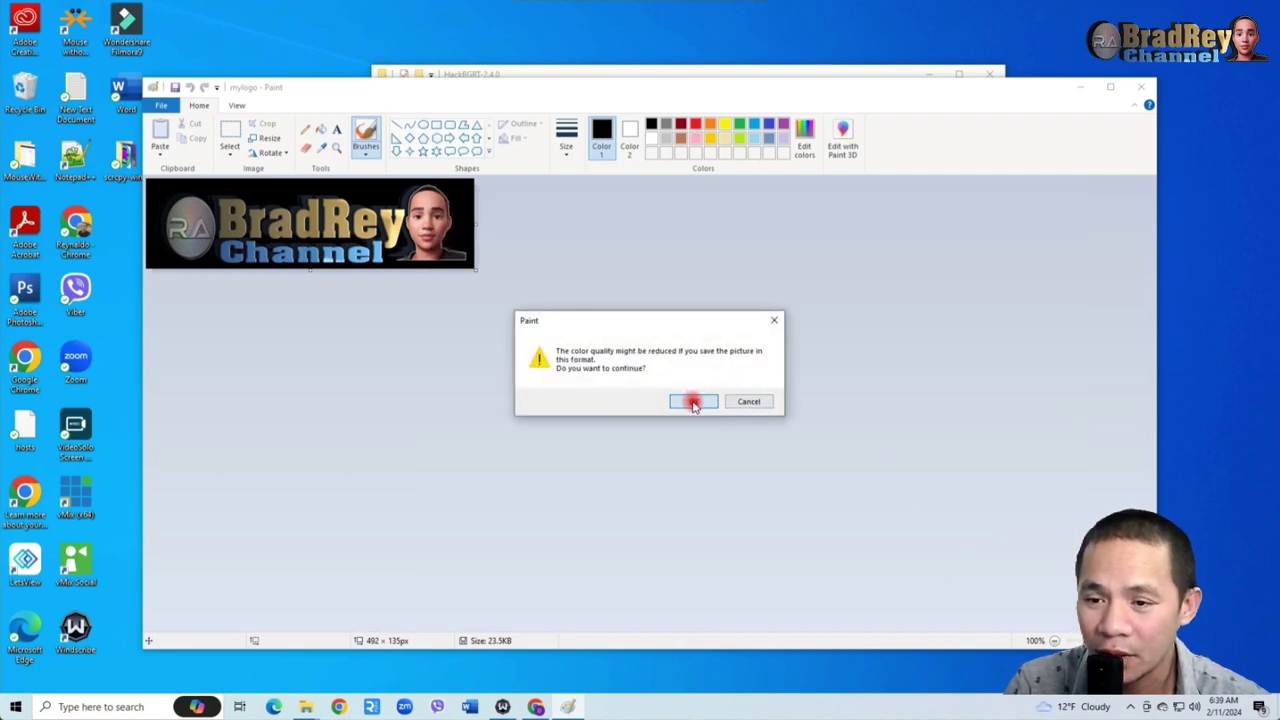
left_click(693, 402)
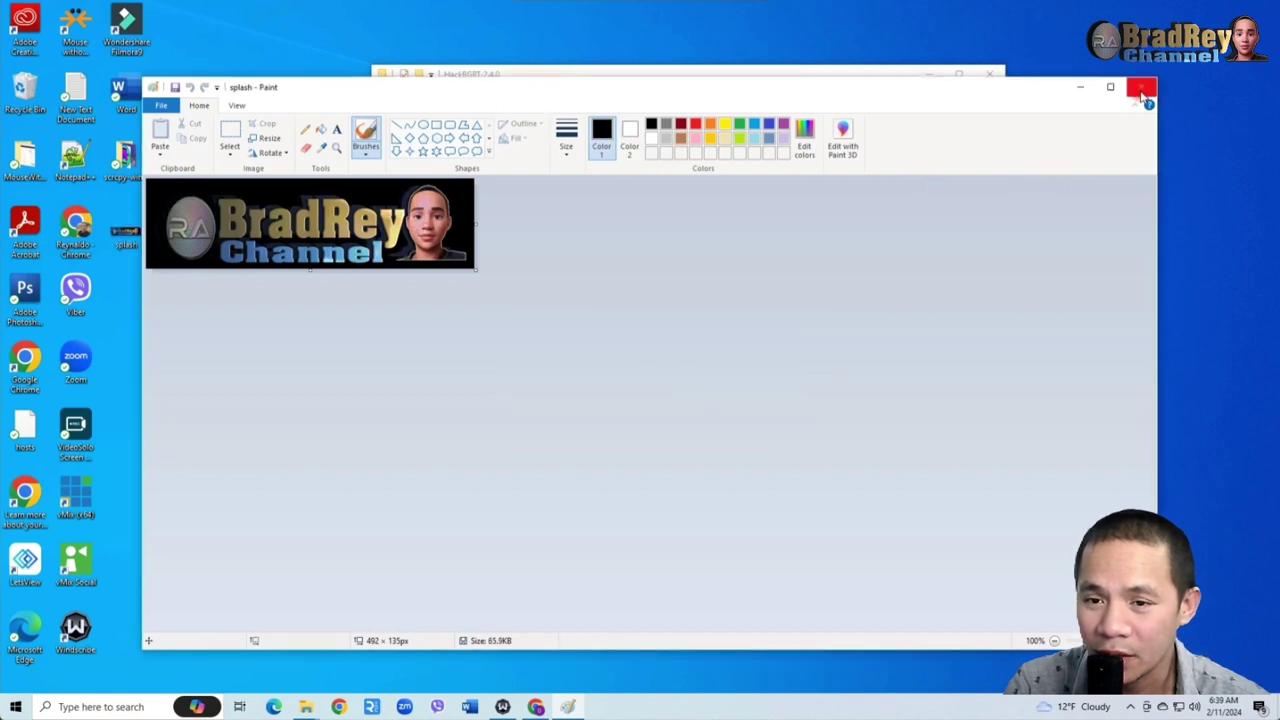
left_click(1141, 86)
Move the new splash file to an empty area of the desktop and check its file type in its properties
left_click(117, 231)
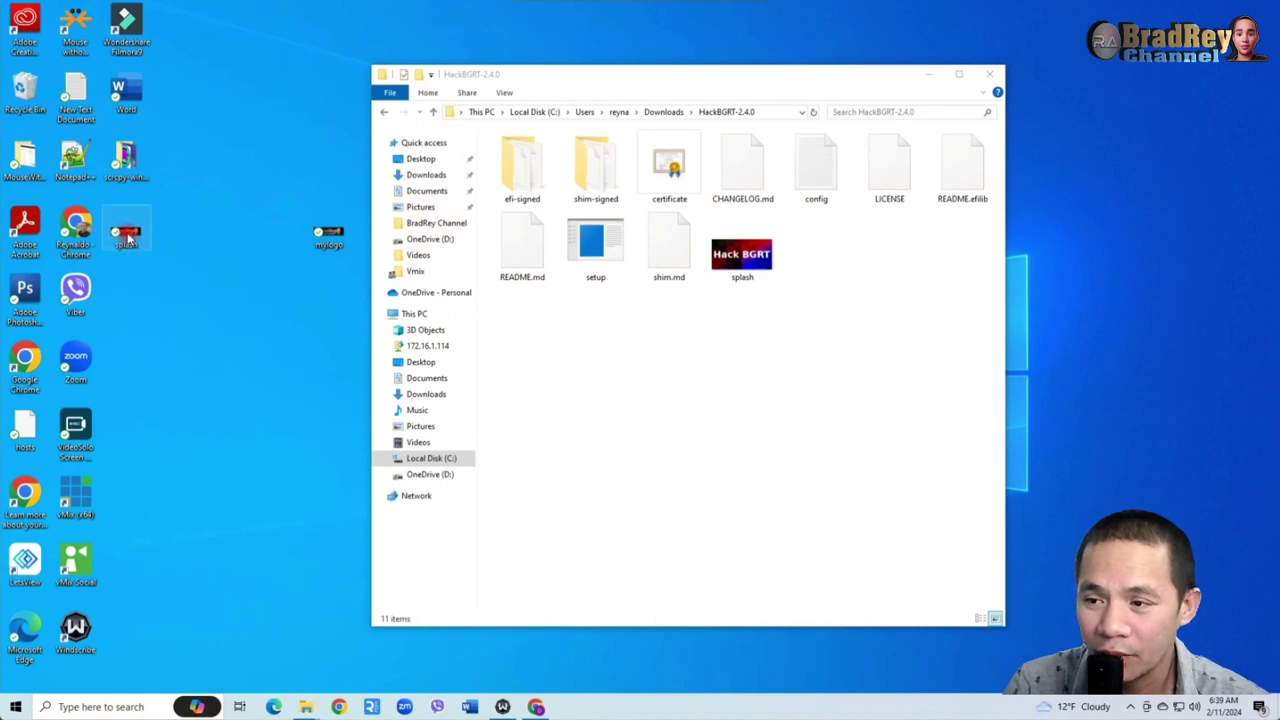
left_click_drag(126, 237, 281, 303)
right_click(284, 307)
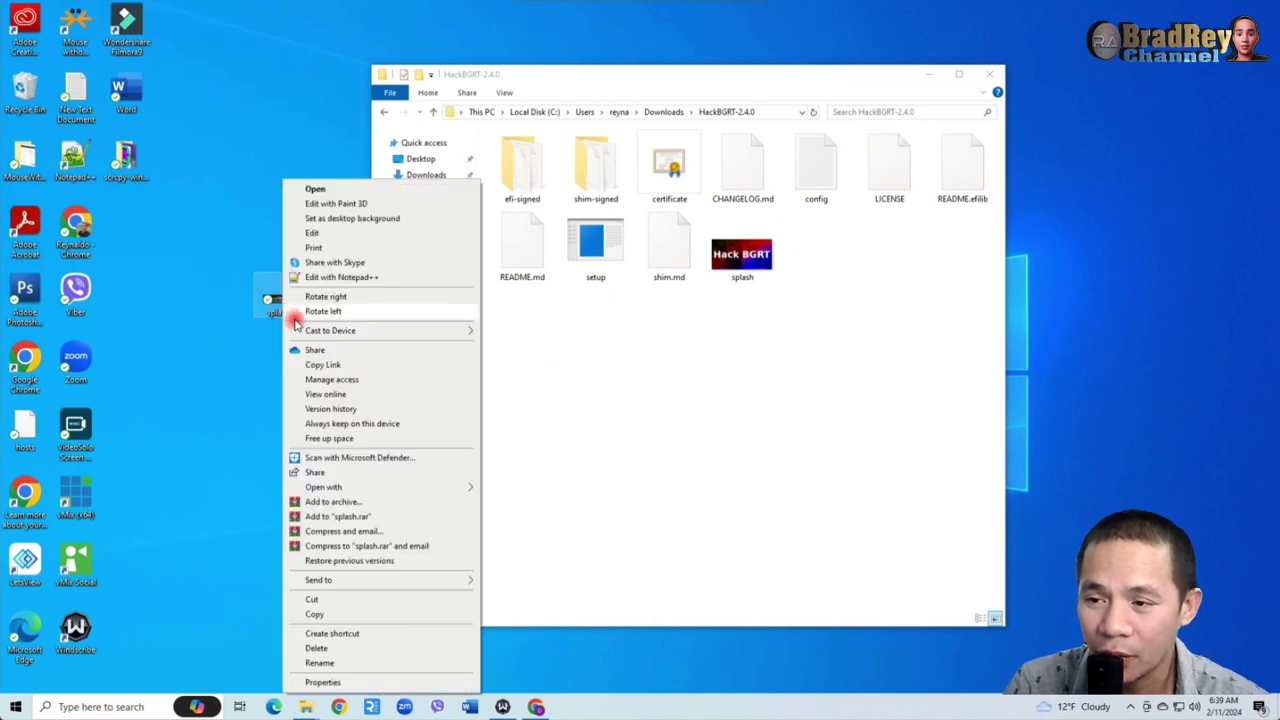
left_click(323, 682)
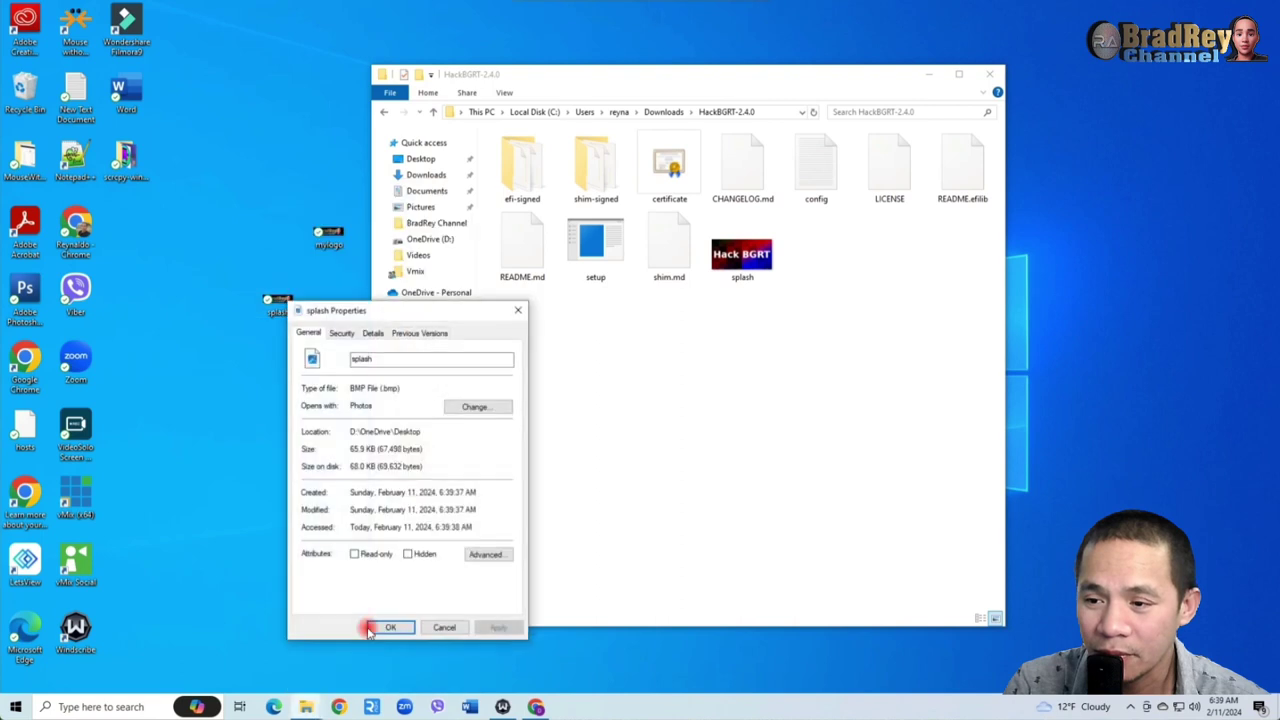
left_click_drag(363, 388, 400, 388)
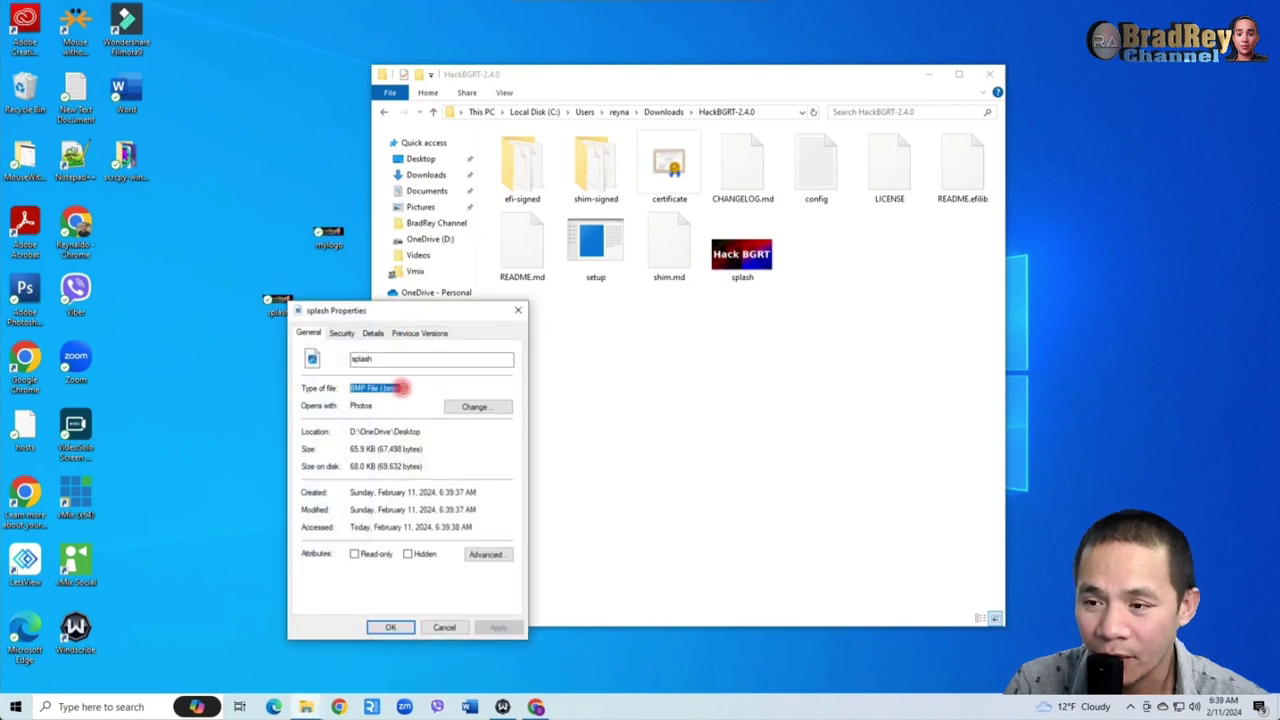
left_click(517, 310)
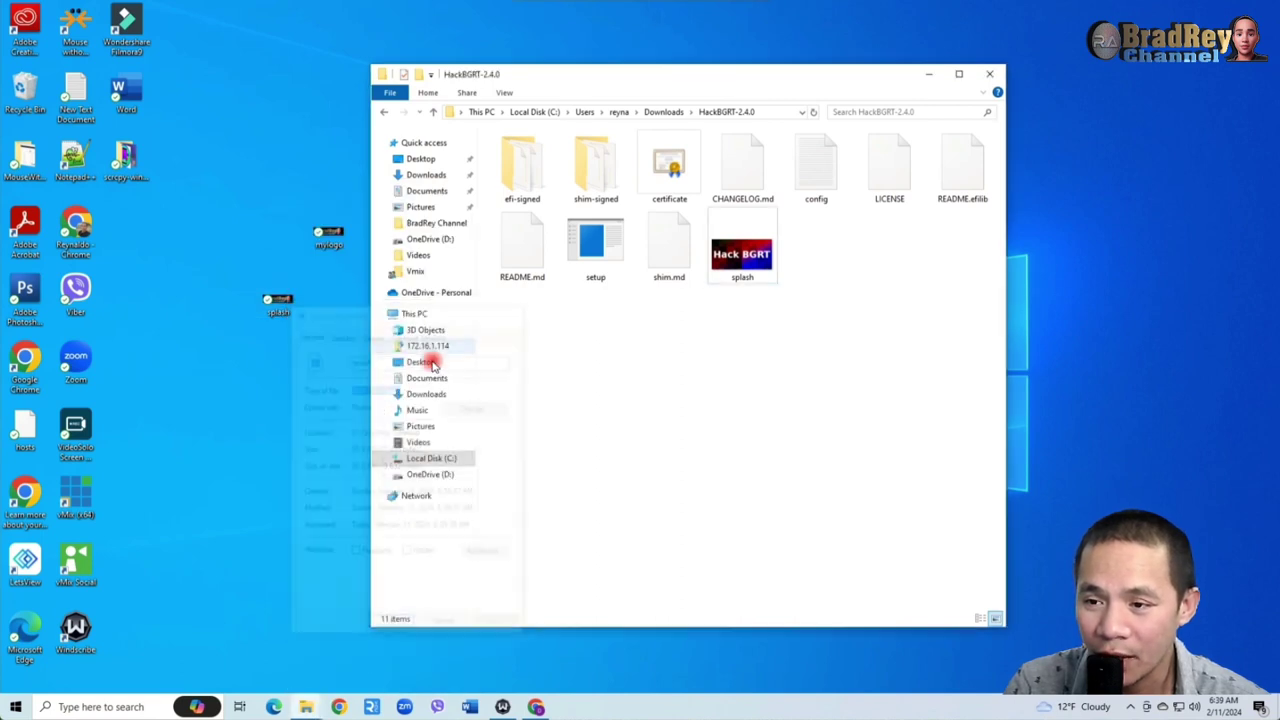
Delete the original splash image from the HackBGRT-2.4.0 folder and copy the desktop splash bitmap in its place
left_click(279, 304)
left_click(742, 278)
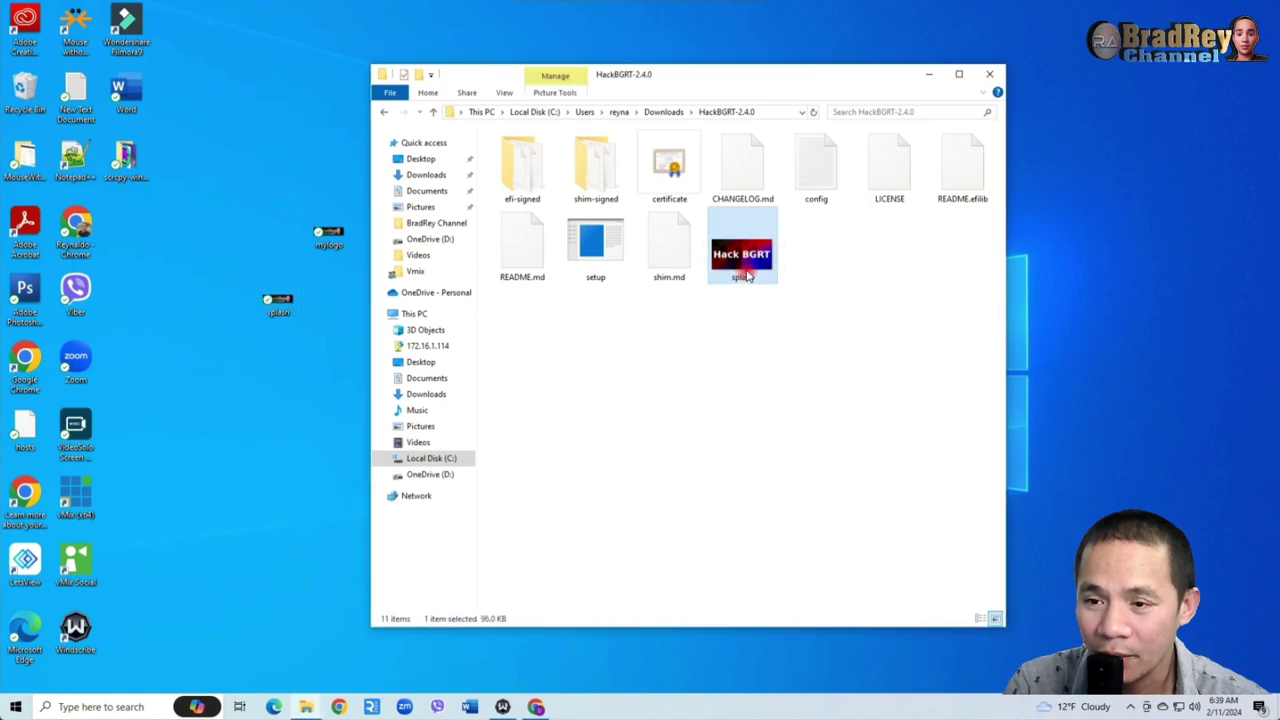
right_click(746, 268)
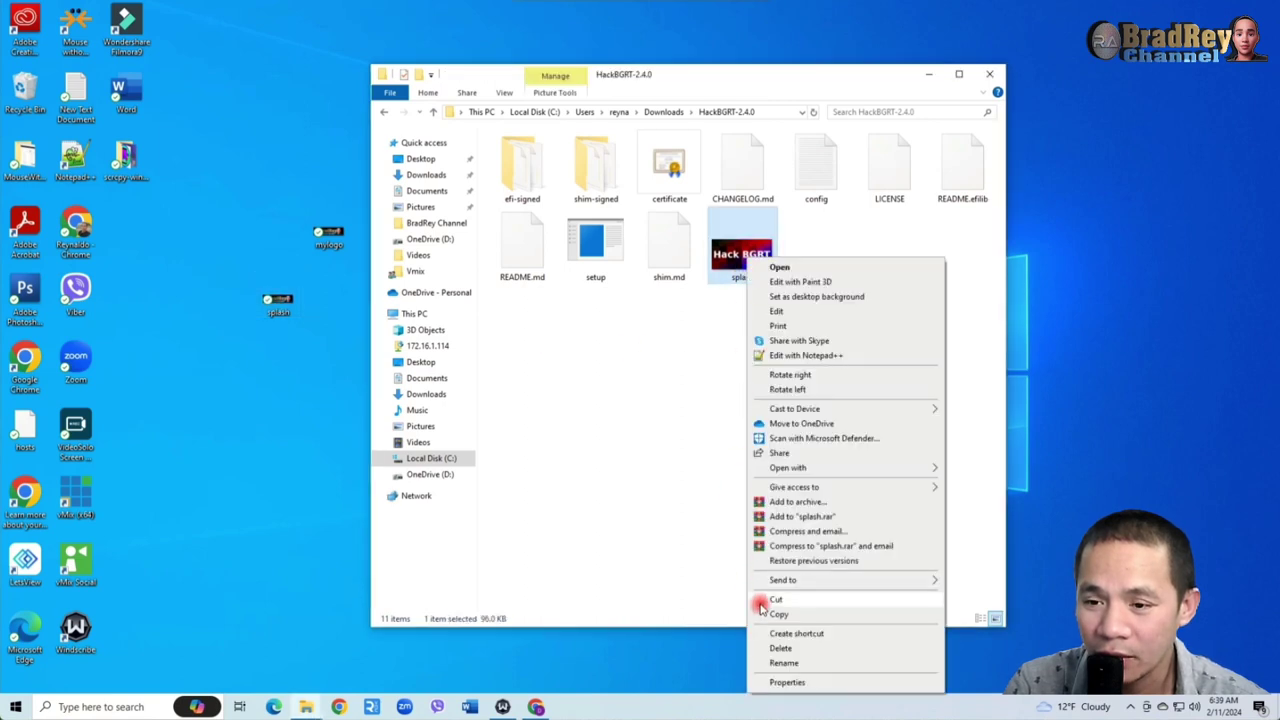
left_click(782, 647)
left_click(278, 302)
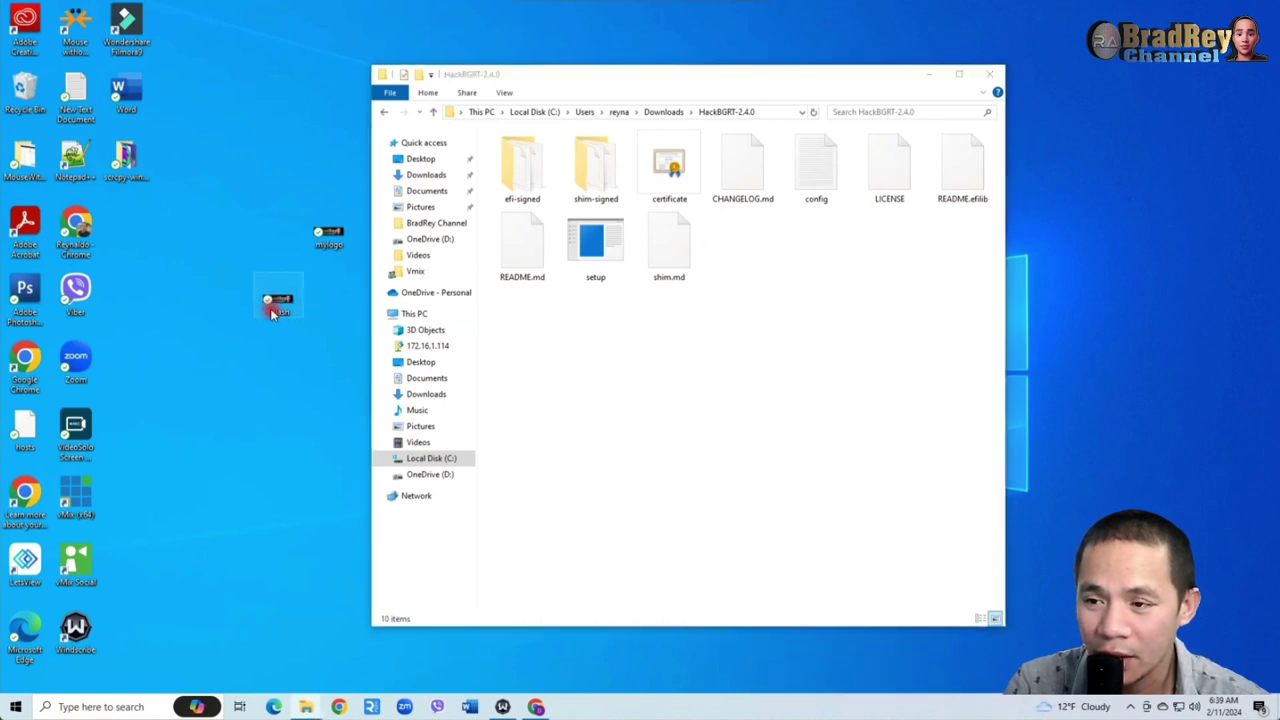
left_click_drag(278, 310, 719, 338)
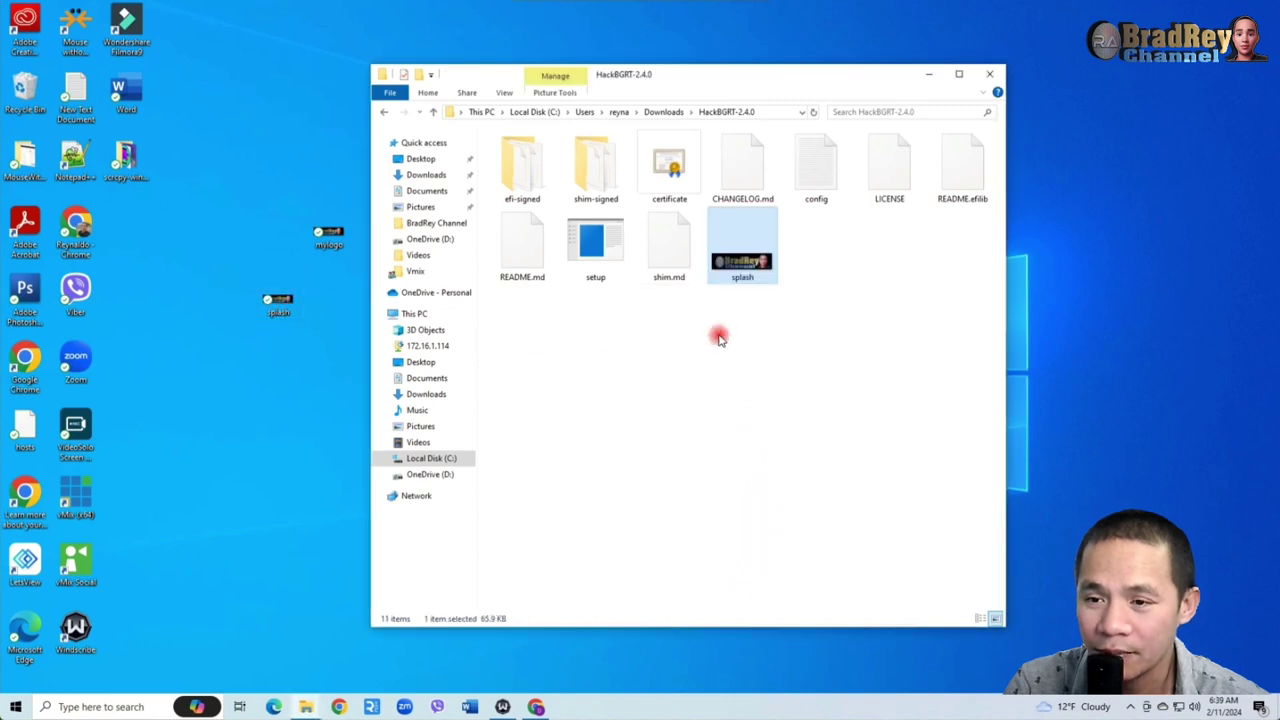
left_click(753, 372)
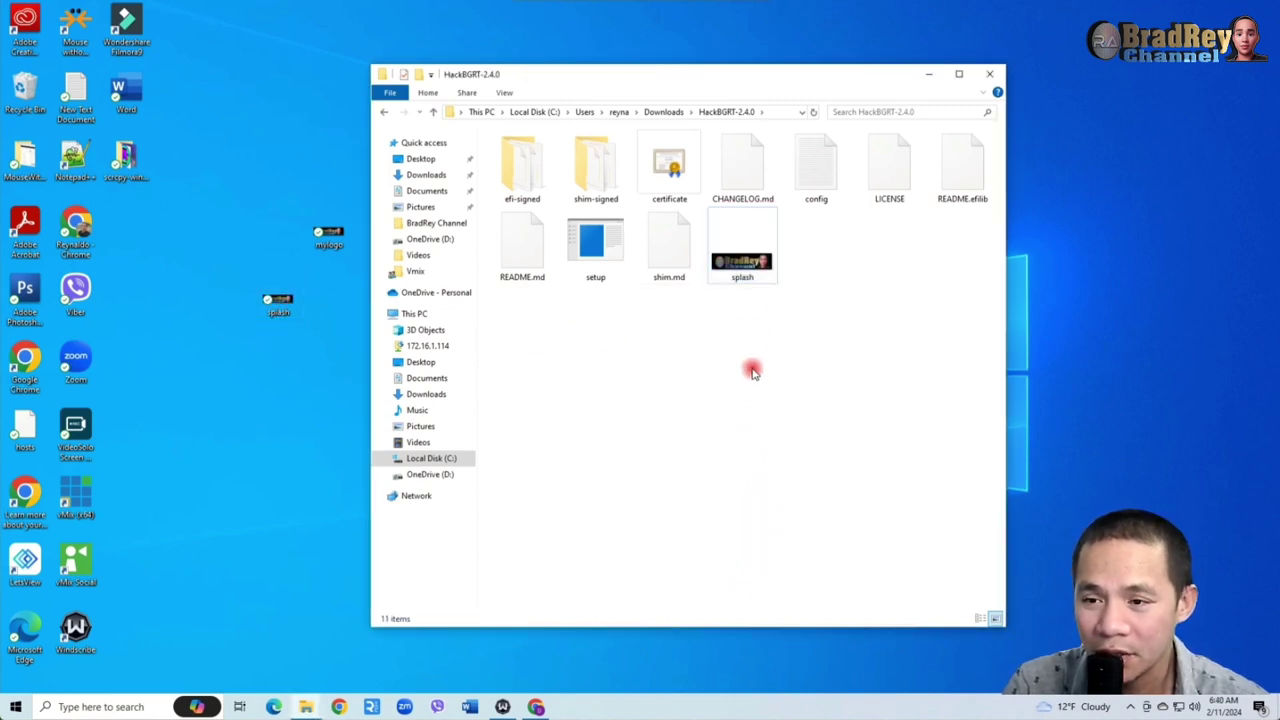
Run the HackBGRT setup with the install action, close the splash image opened in Paint, and allow setup.exe to make changes
left_click(581, 243)
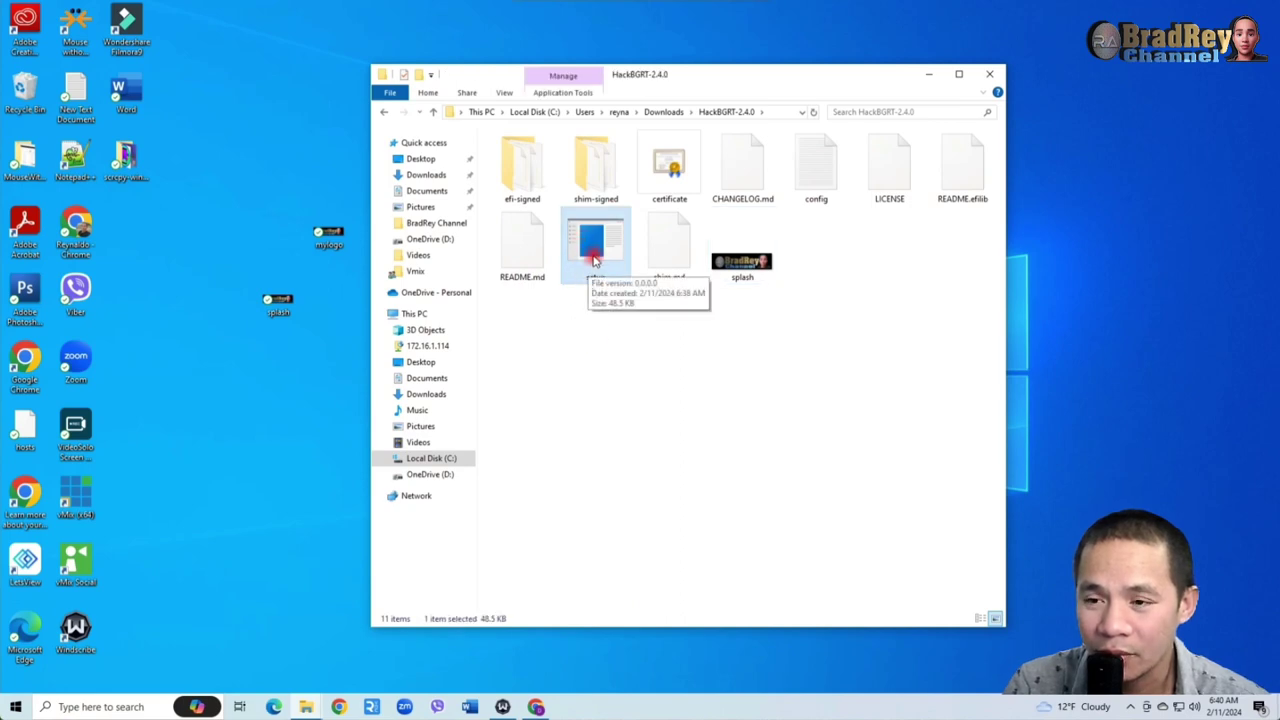
double_click(598, 248)
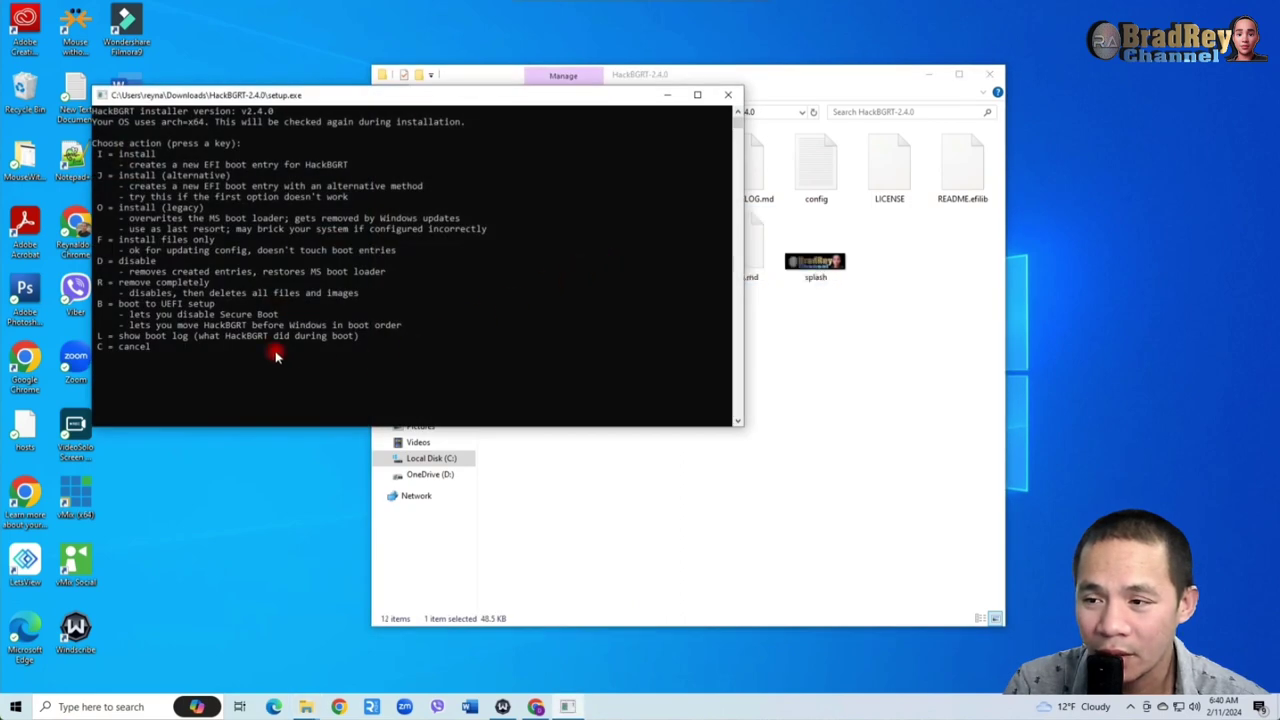
left_click_drag(316, 110, 477, 216)
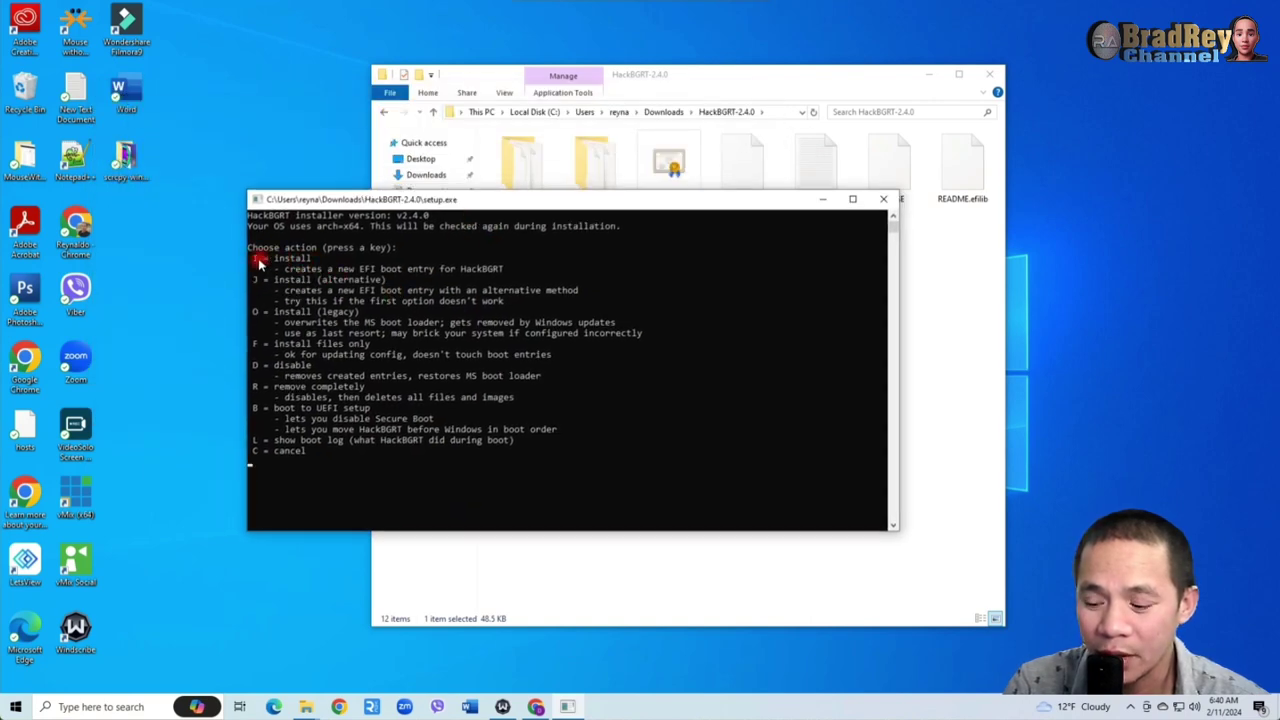
left_click(278, 490)
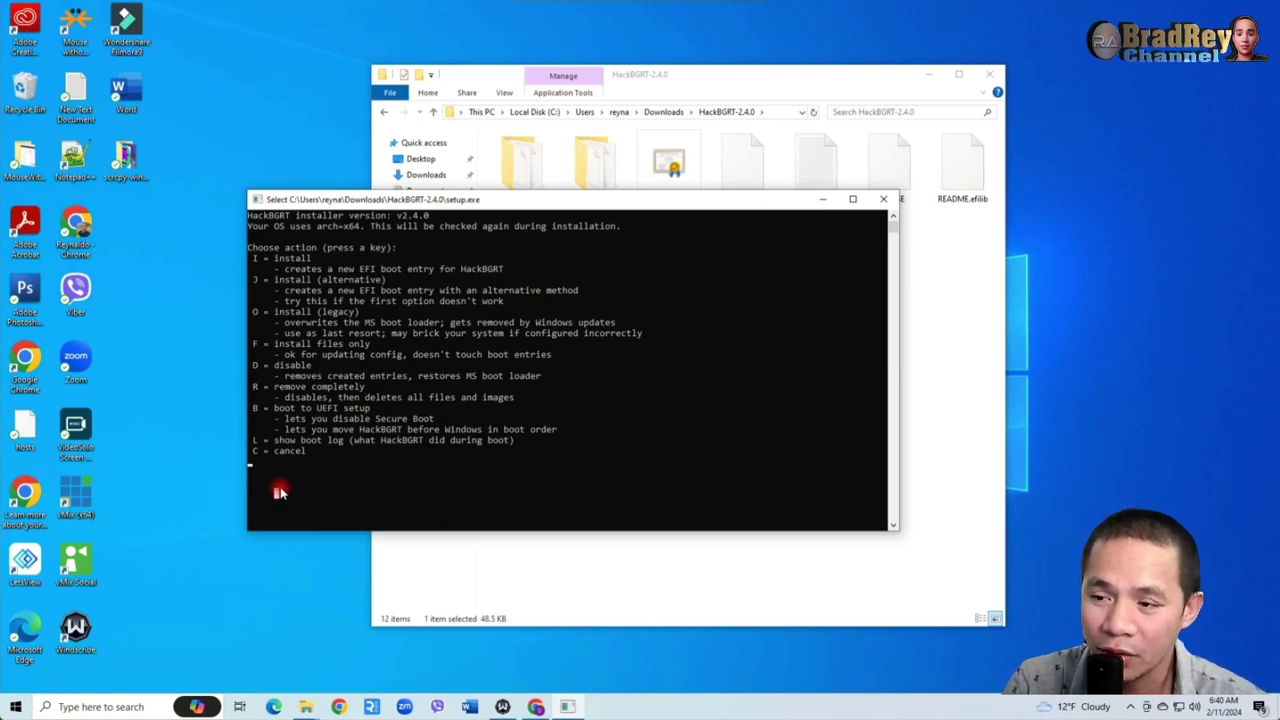
key("i")
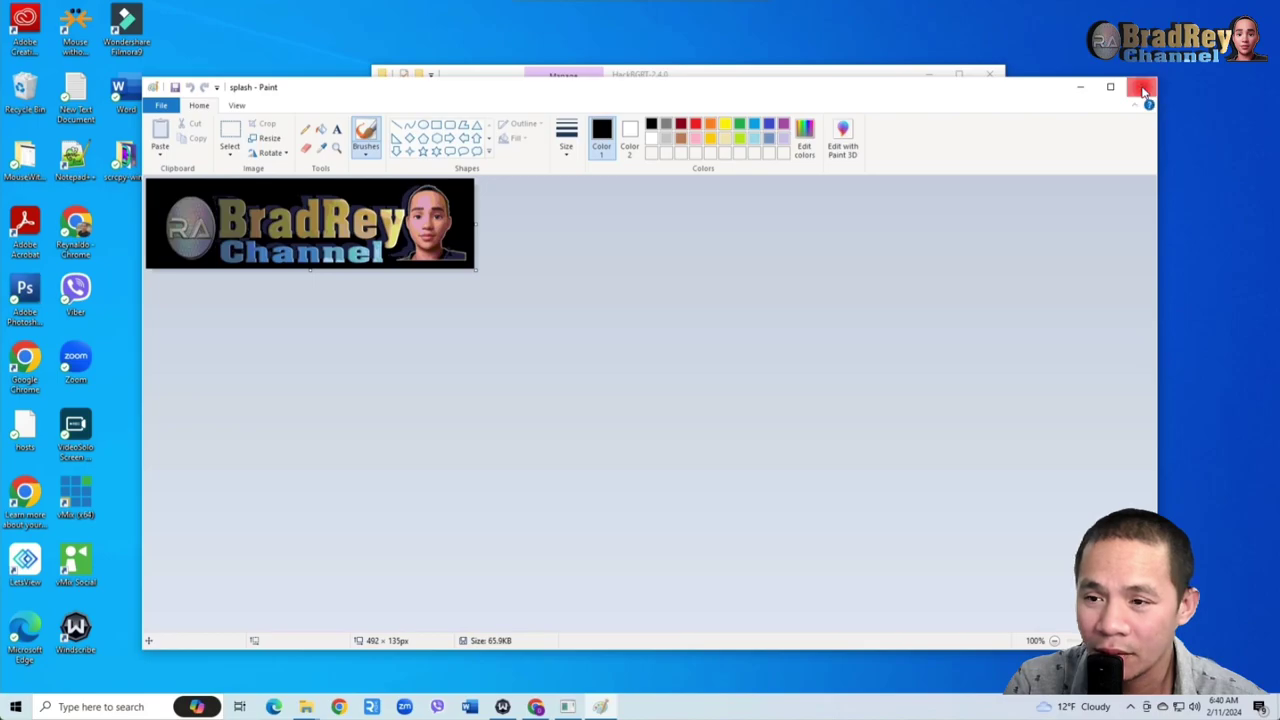
left_click(1145, 91)
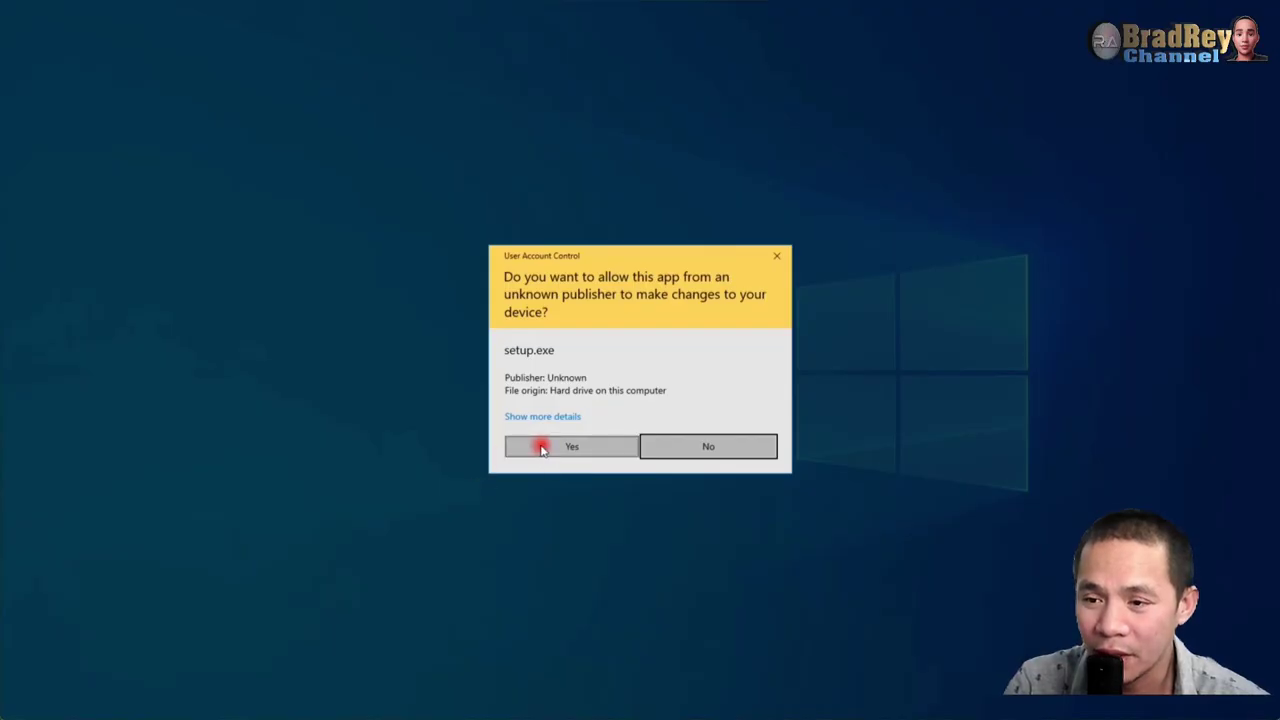
left_click(540, 448)
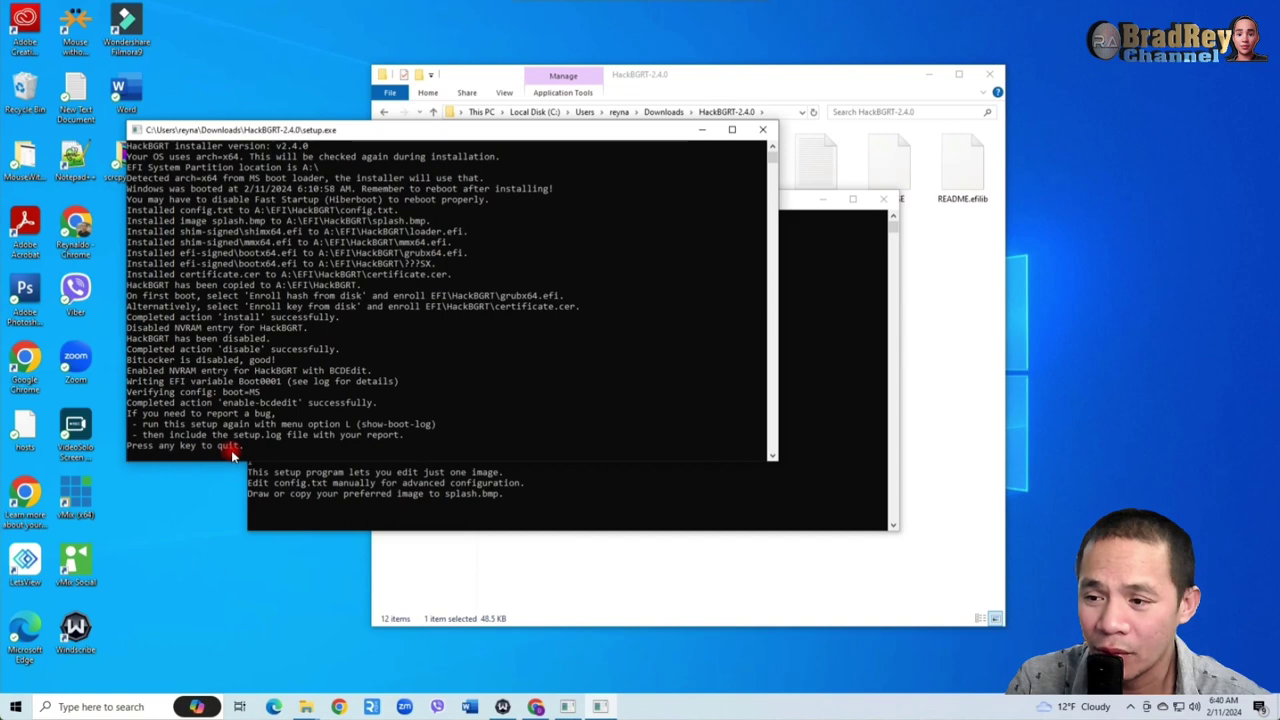
Quit both setup consoles and close the HackBGRT-2.4.0 folder and the splash properties
key("Return")
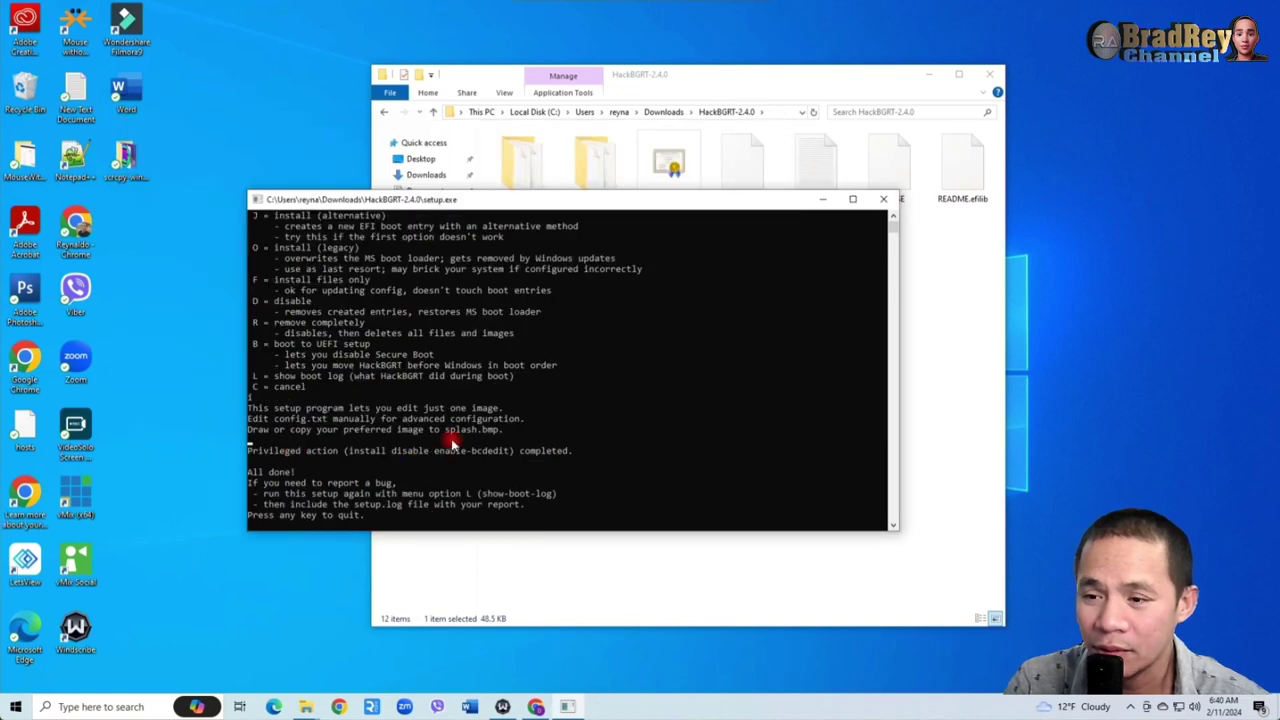
left_click(625, 431)
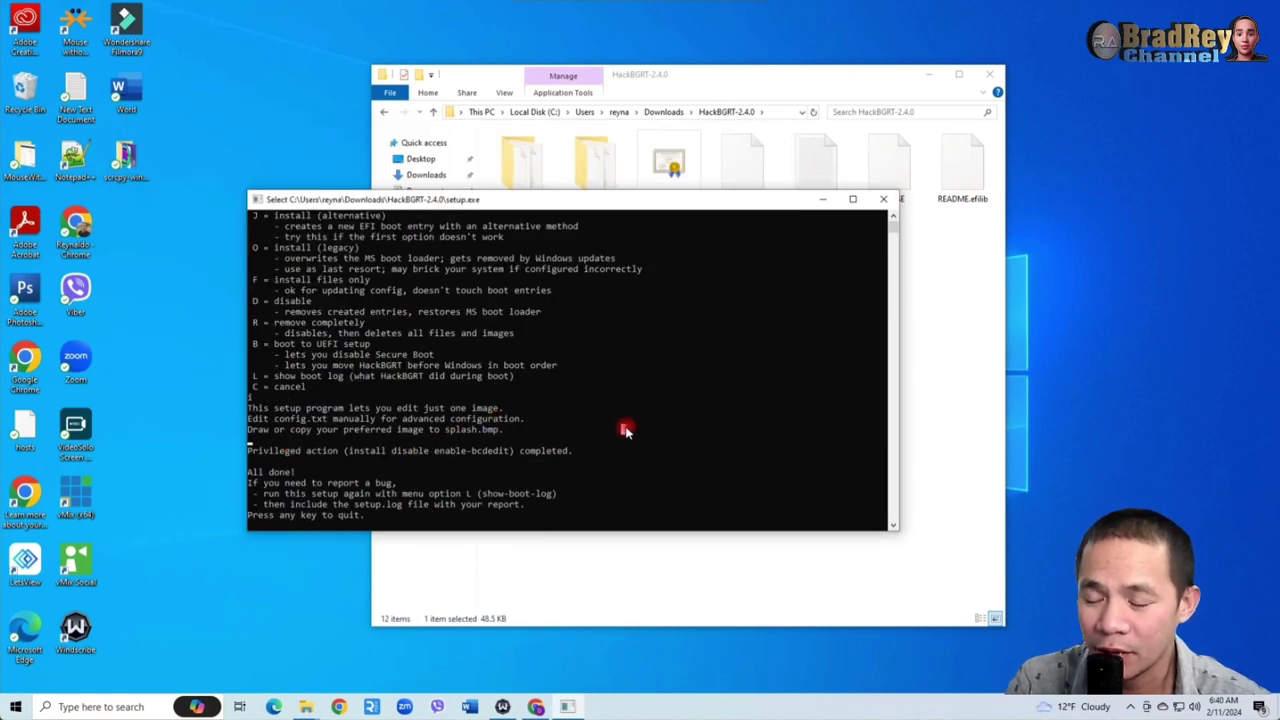
key("Return")
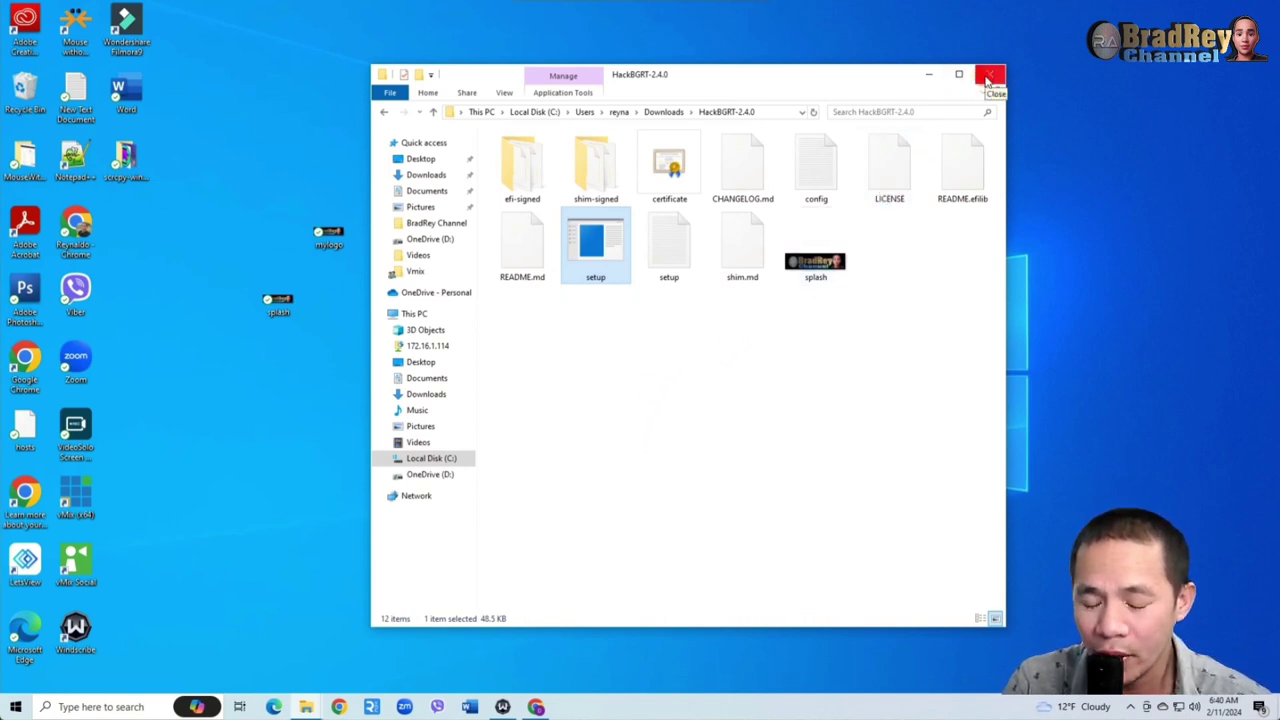
left_click(988, 77)
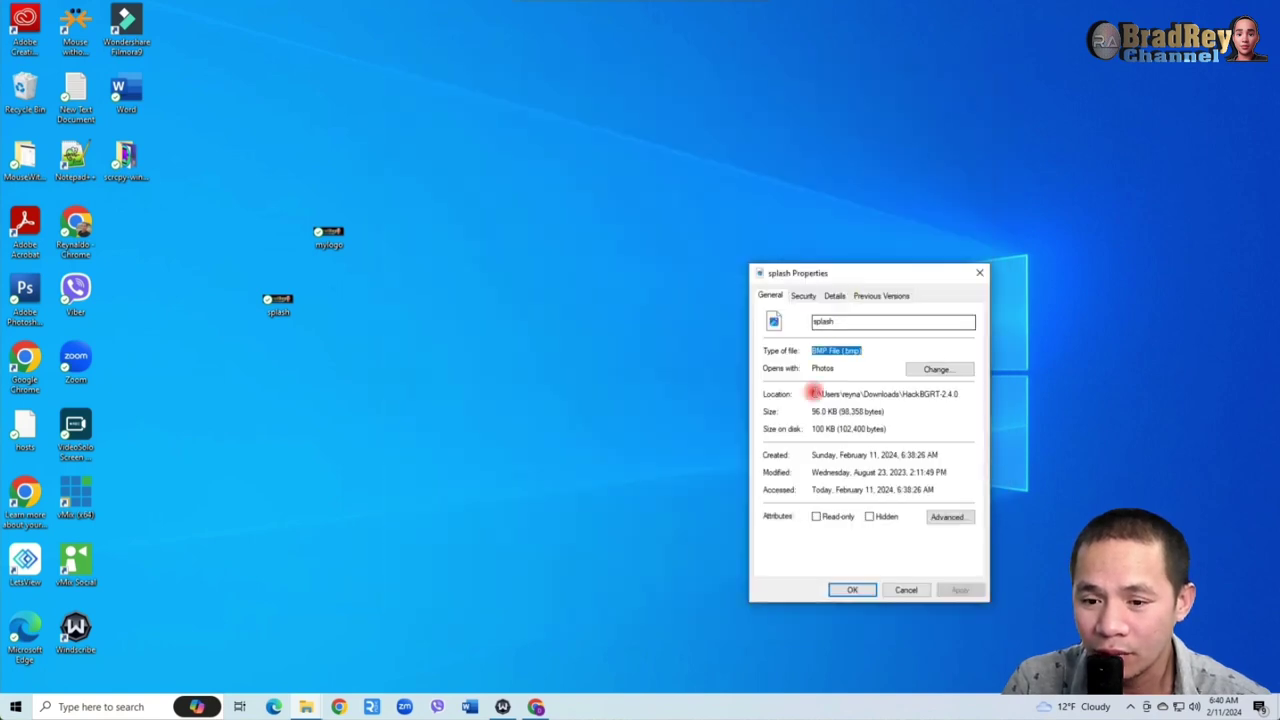
left_click(912, 590)
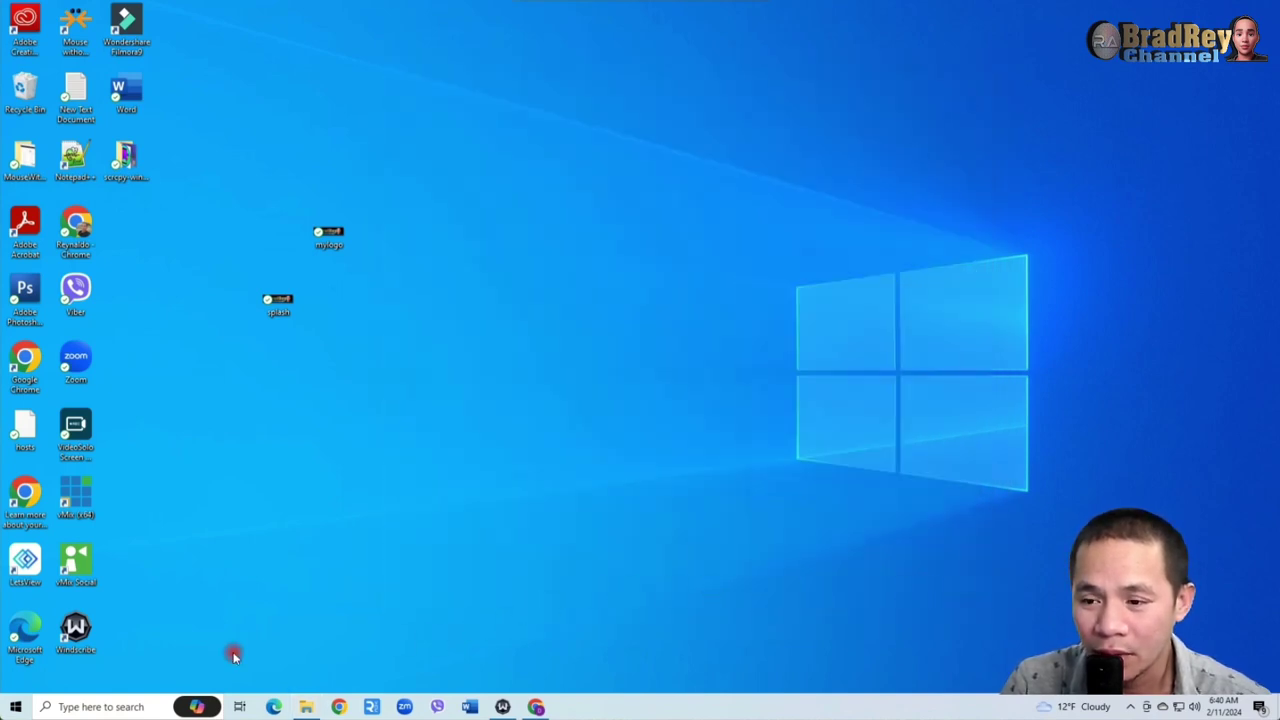
Open the Windows power options for restarting the computer
left_click(24, 706)
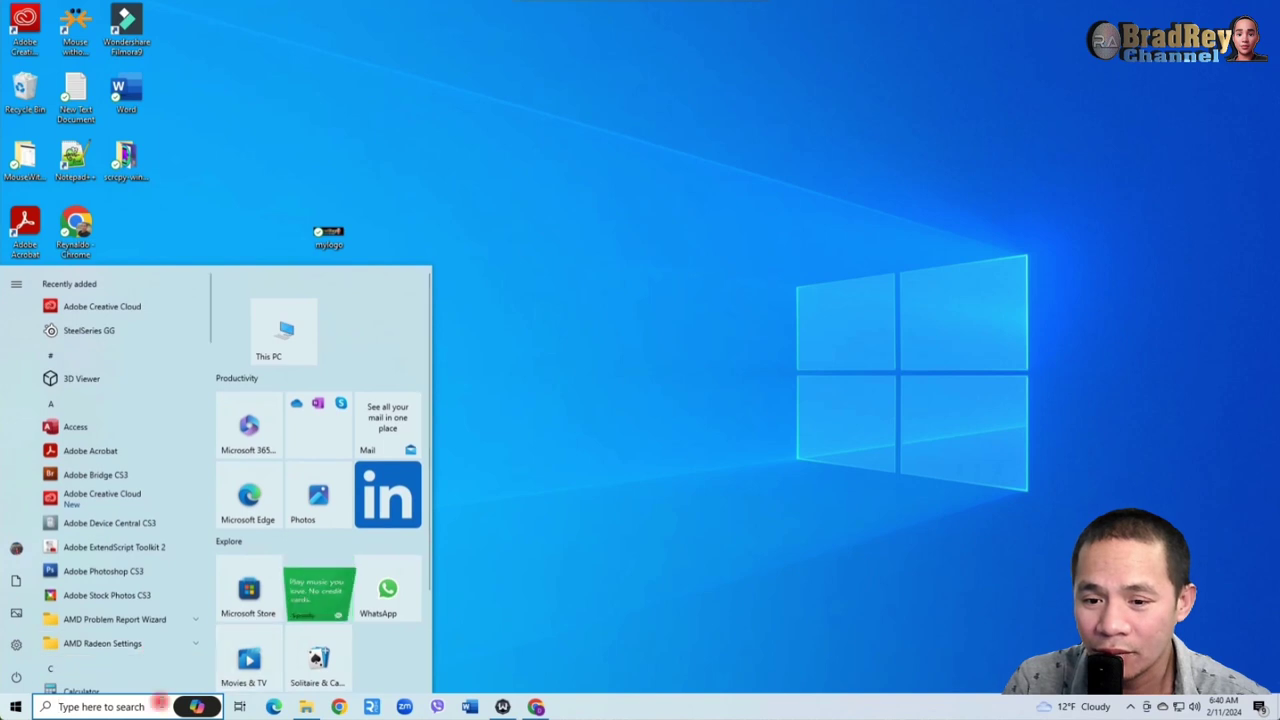
left_click(18, 678)
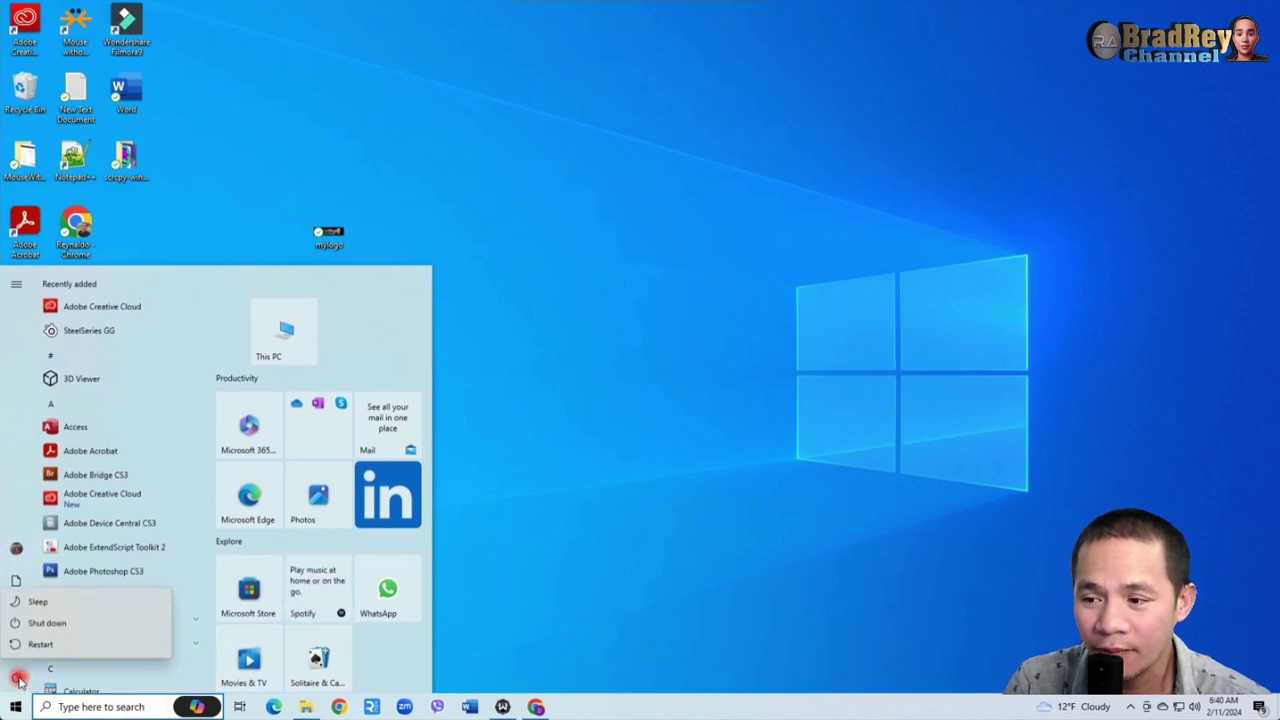